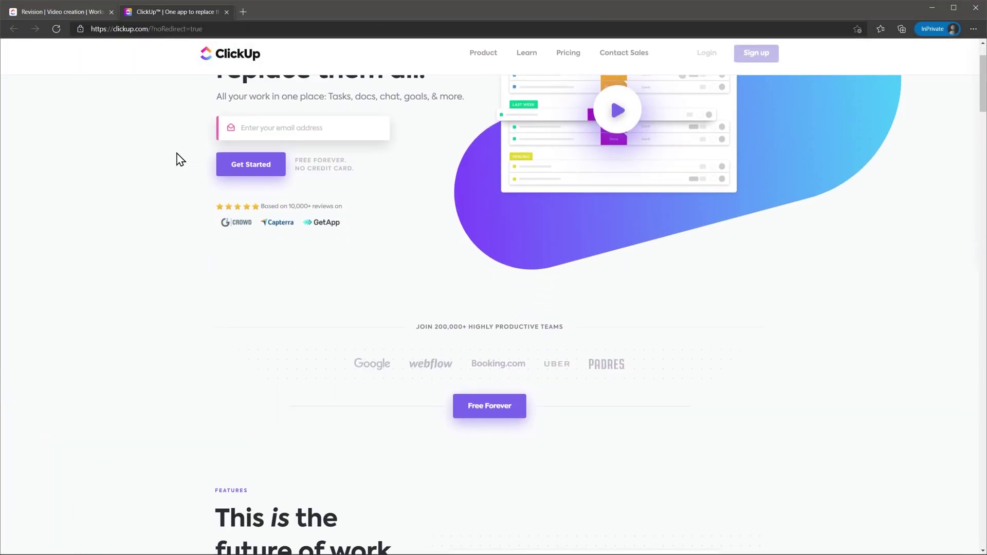
# Step: Scroll down and back up through the ClickUp website homepage
pyautogui.scroll(-10, 180, 159)
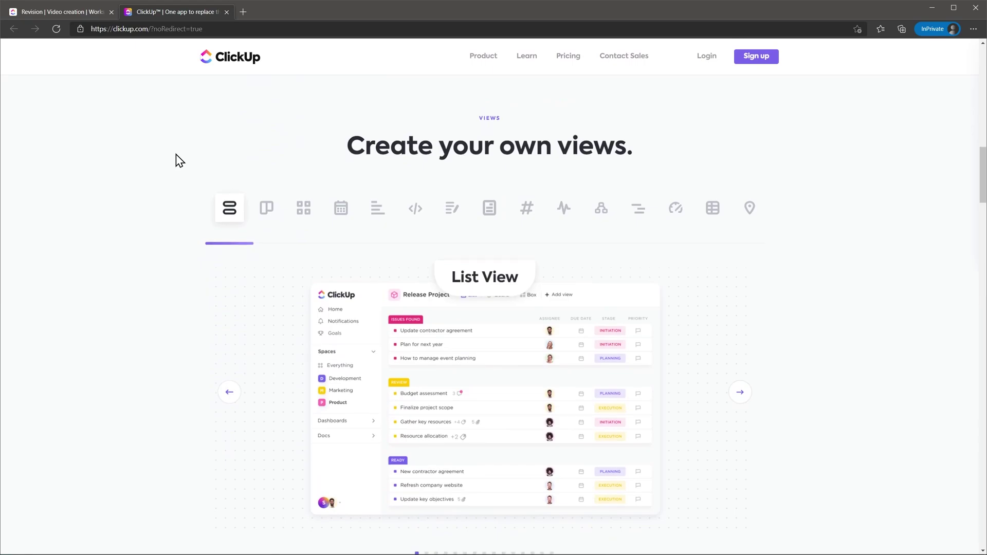
pyautogui.scroll(-10, 179, 160)
pyautogui.scroll(20, 179, 160)
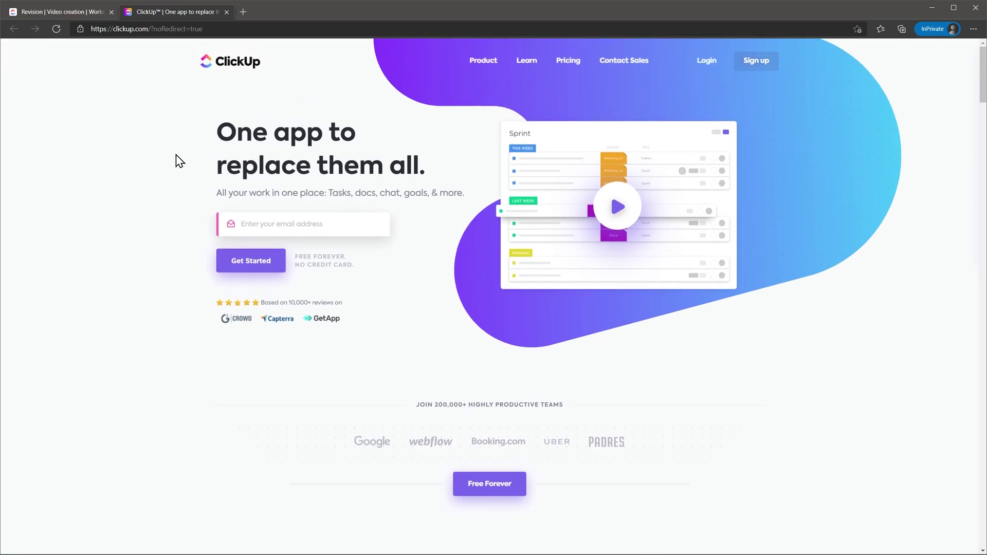
# Step: Open the Project Management product page from the Product menu and scroll through it
pyautogui.moveTo(477, 70)
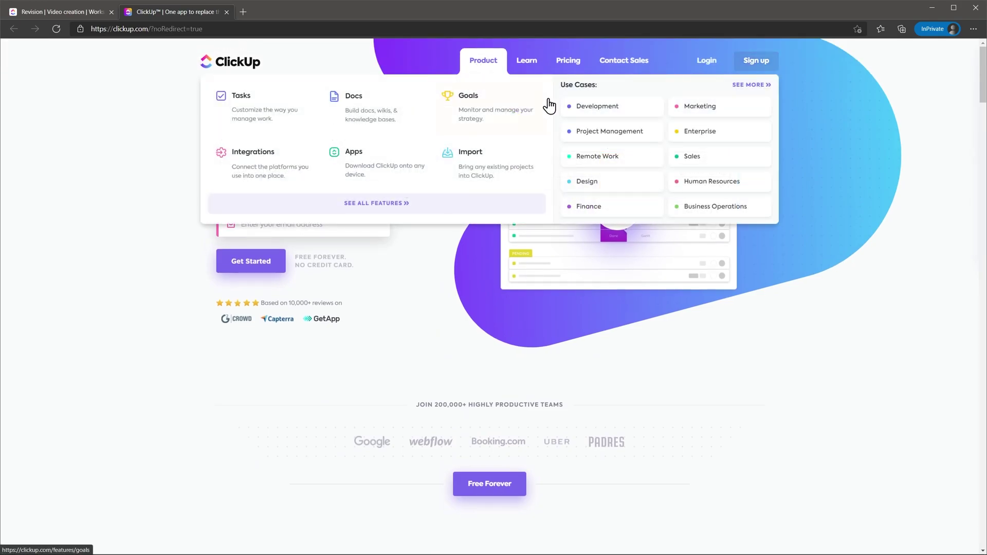
pyautogui.click(581, 136)
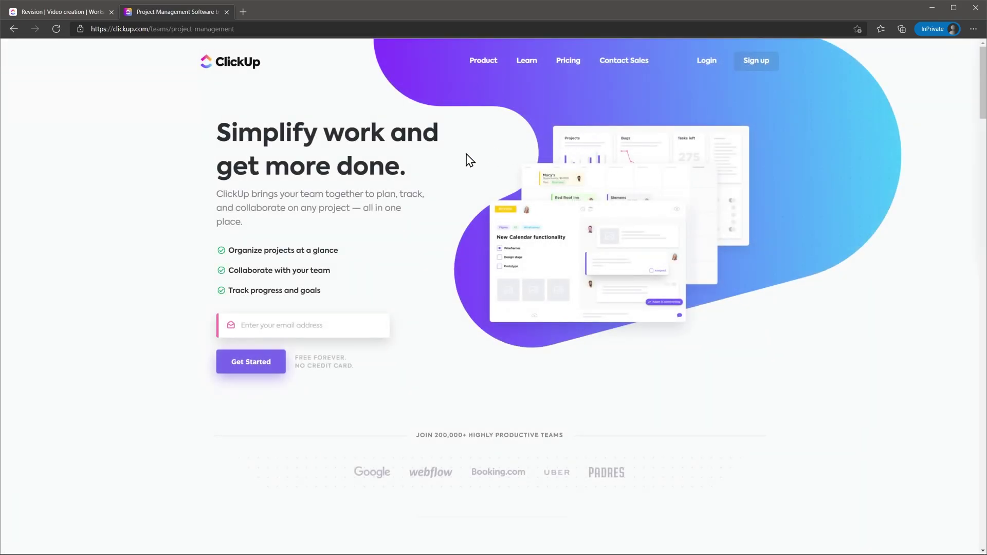
pyautogui.scroll(-8, 178, 223)
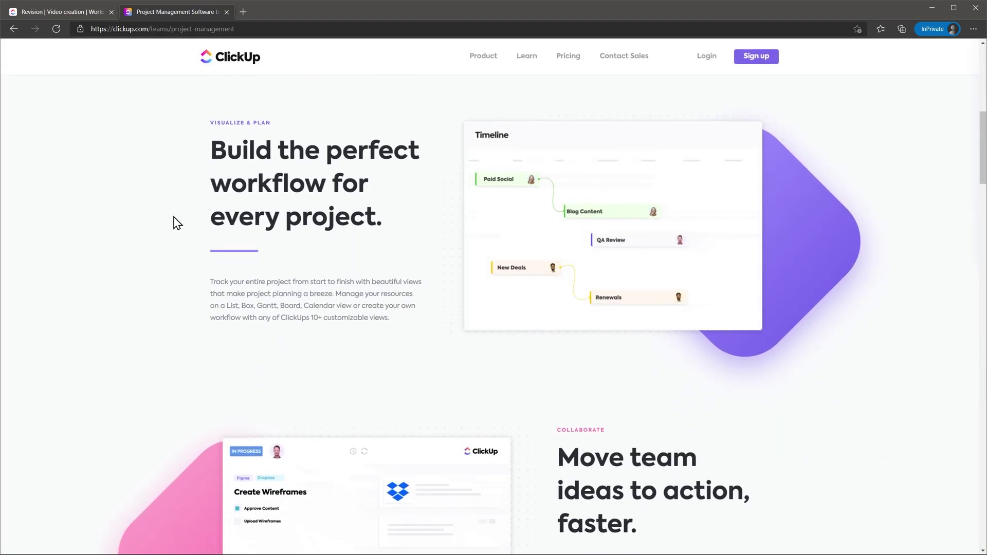
pyautogui.scroll(-10, 178, 223)
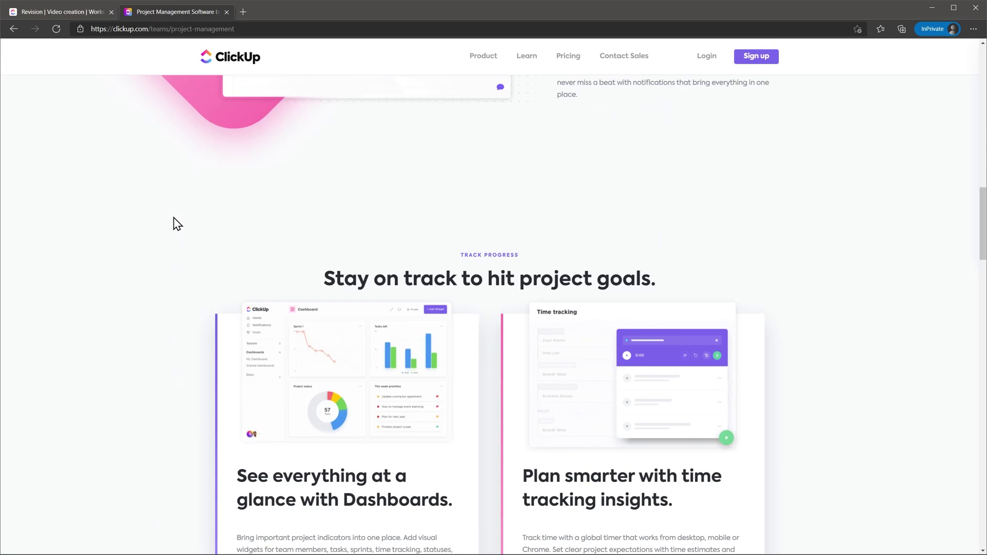
pyautogui.scroll(-10, 177, 223)
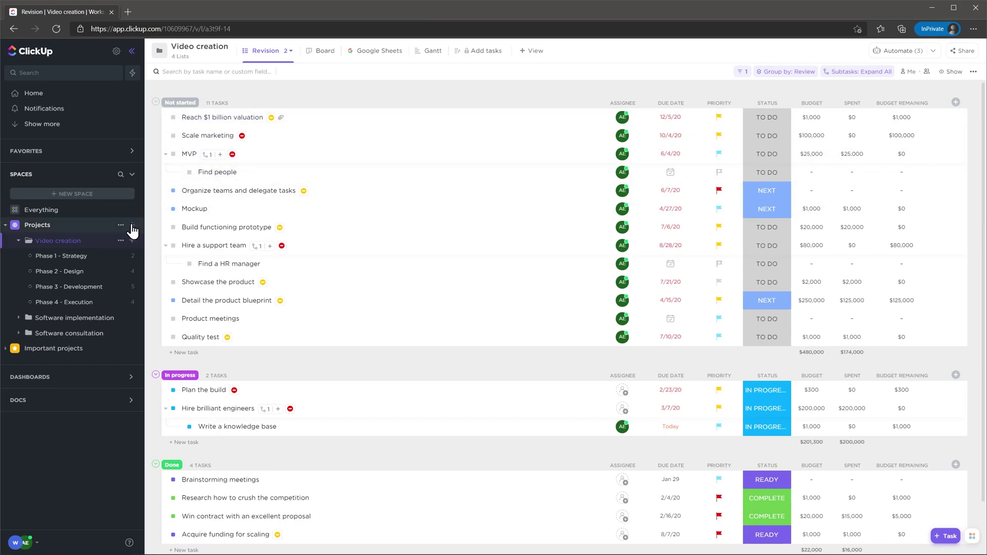
pyautogui.click(133, 226)
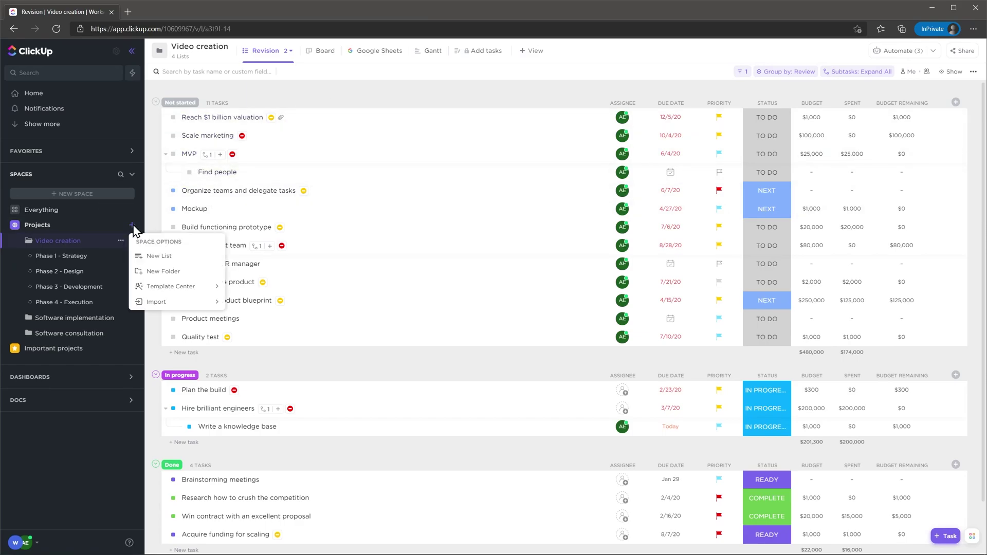
pyautogui.click(160, 271)
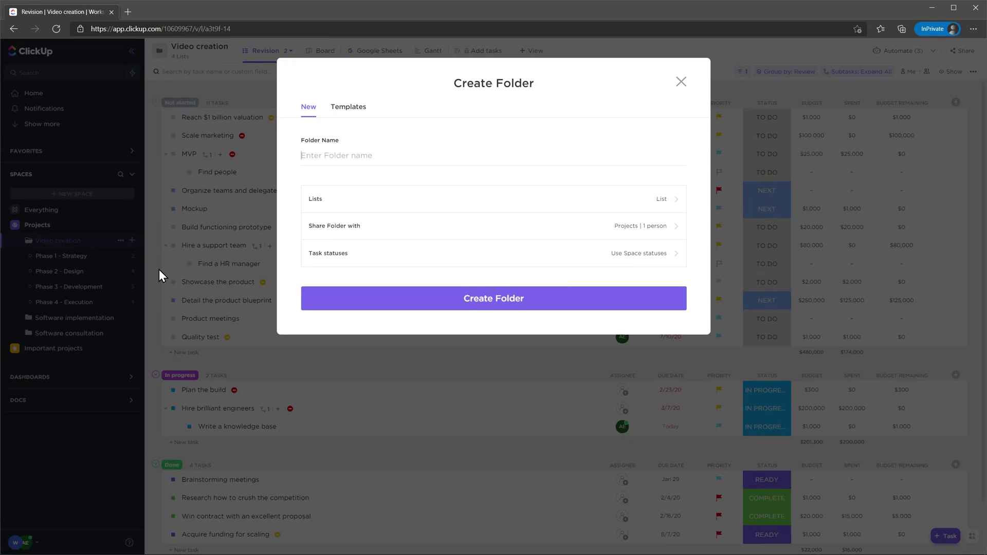
pyautogui.click(361, 109)
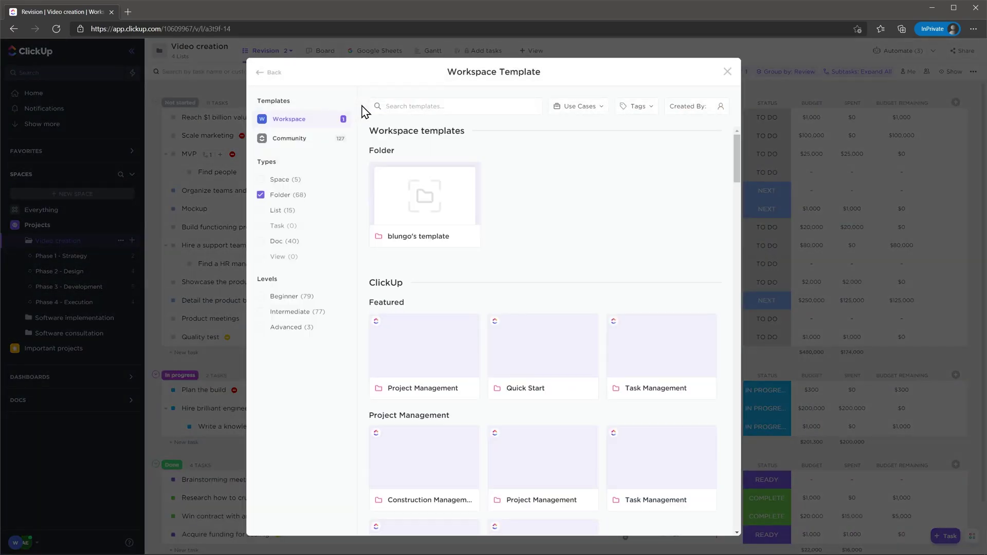
pyautogui.click(728, 71)
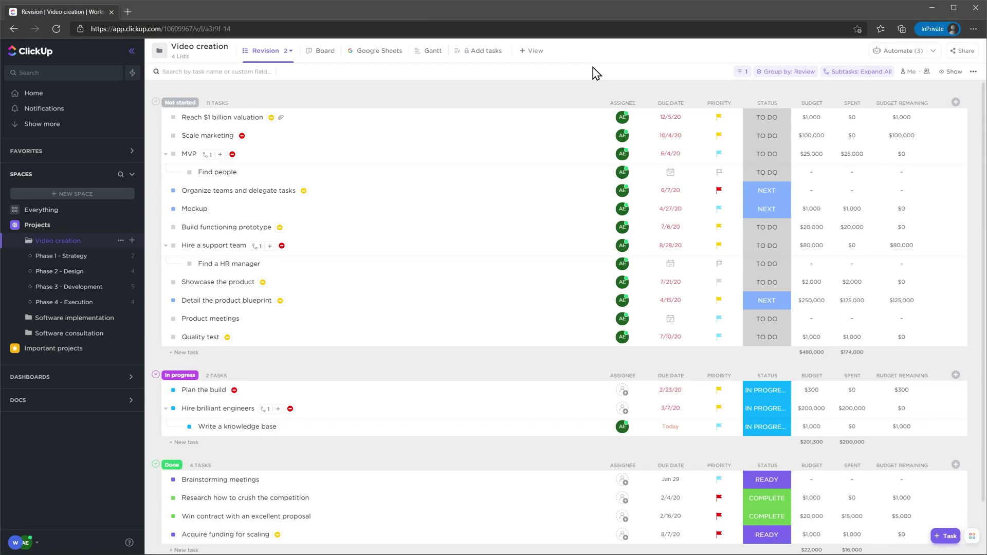
pyautogui.click(533, 50)
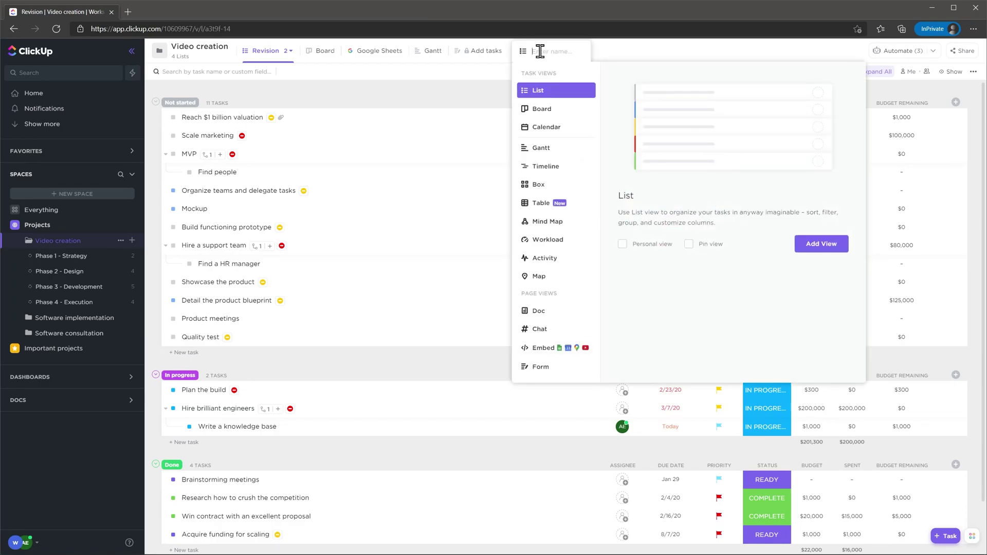
pyautogui.click(475, 98)
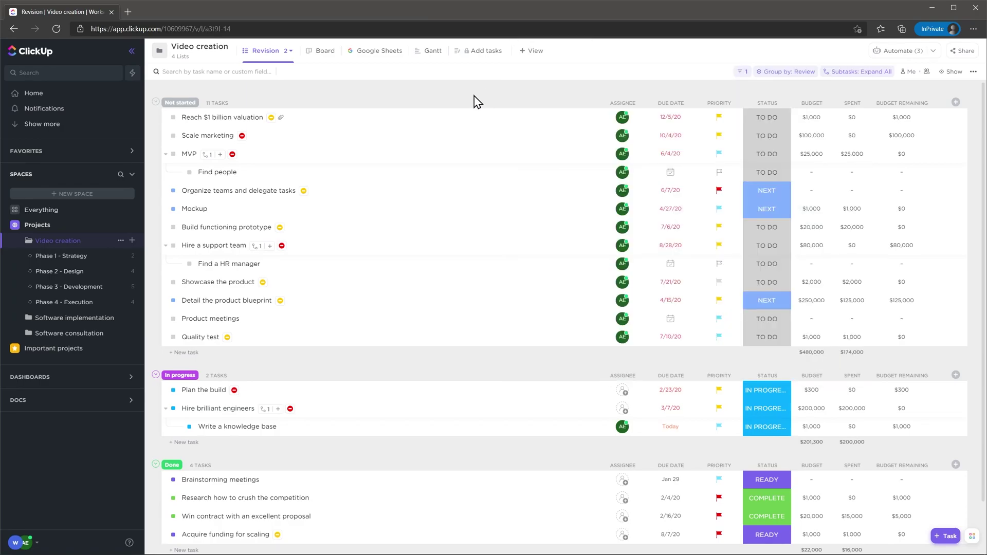
pyautogui.click(194, 354)
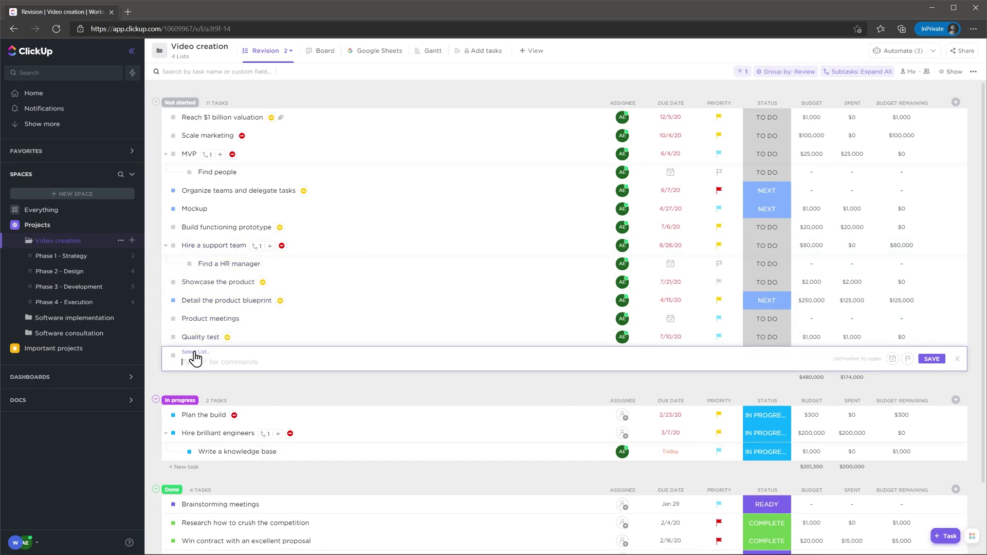
pyautogui.click(214, 380)
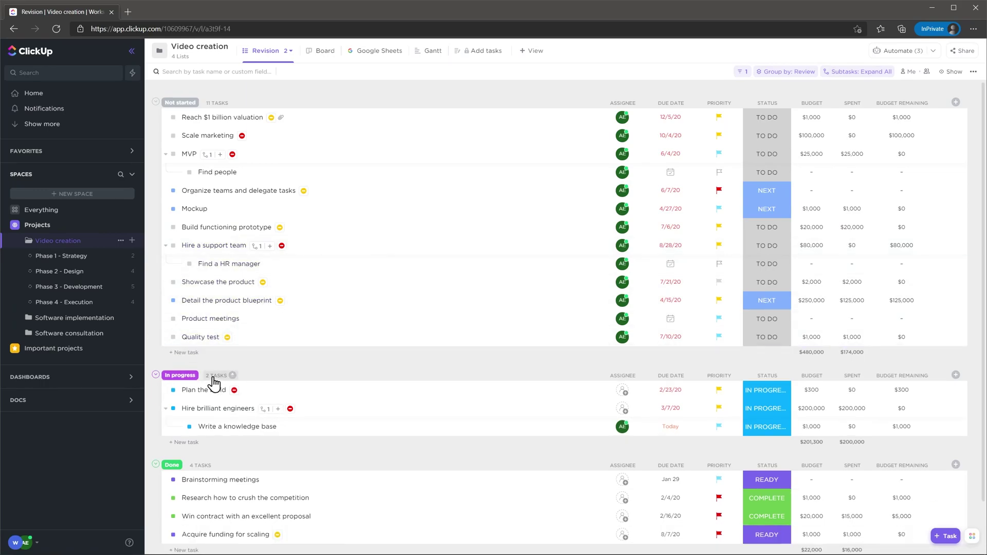
pyautogui.click(213, 319)
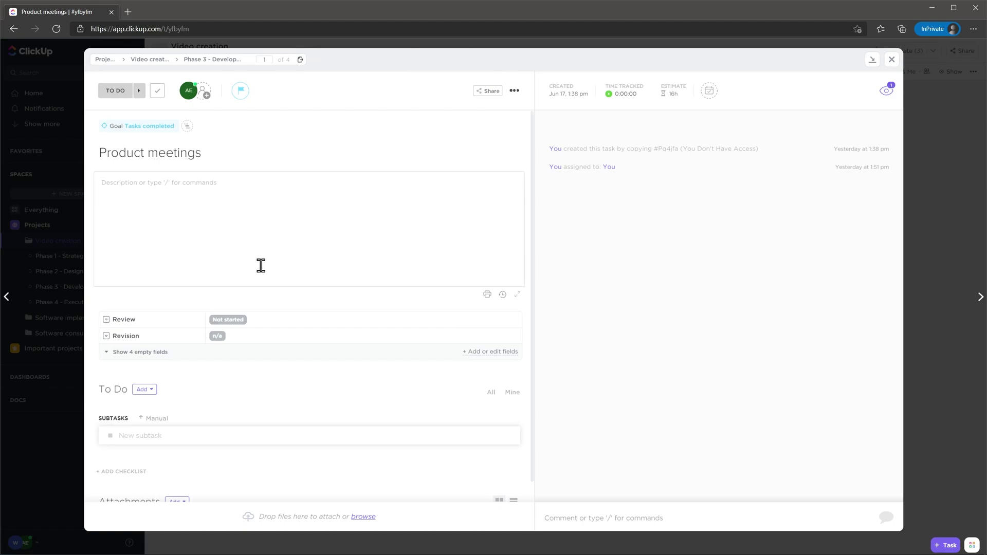
pyautogui.click(892, 59)
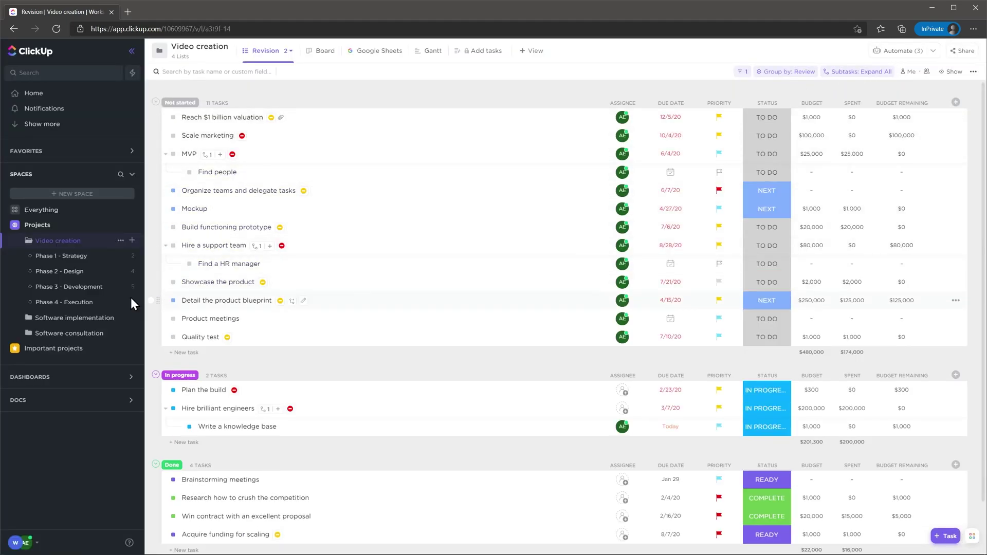
# Step: View the Software implementation Gantt chart, then Home, the expanded Spaces list, and the user menu
pyautogui.click(69, 318)
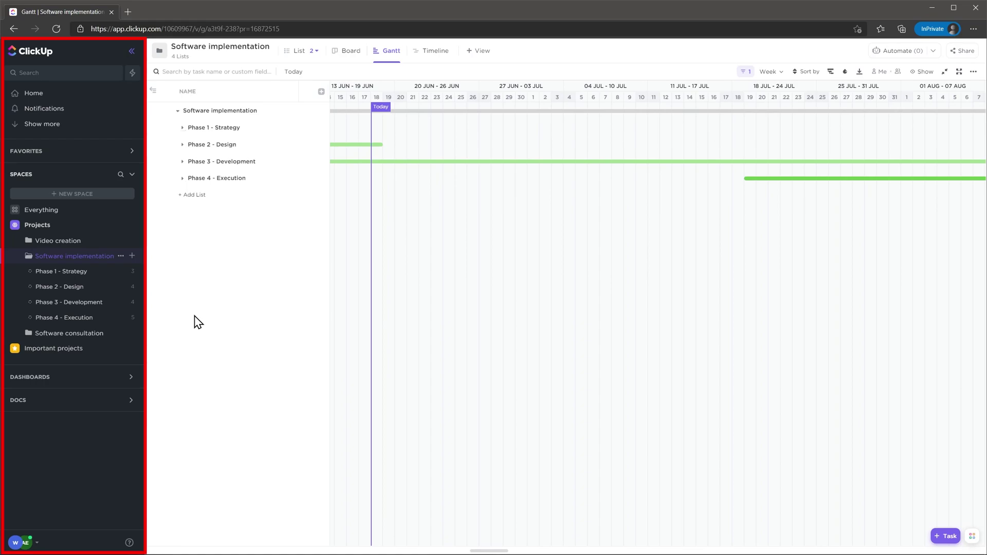
pyautogui.click(77, 98)
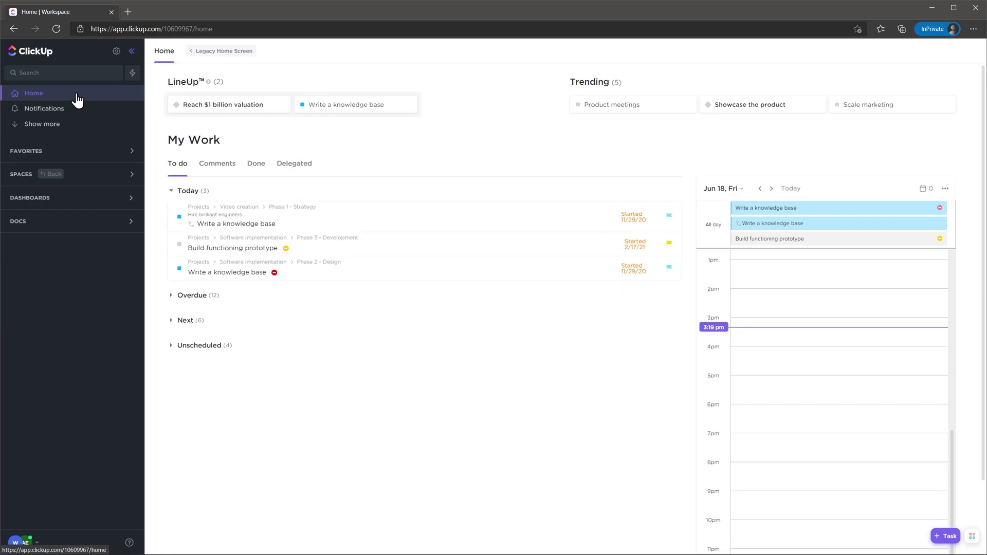
pyautogui.click(26, 175)
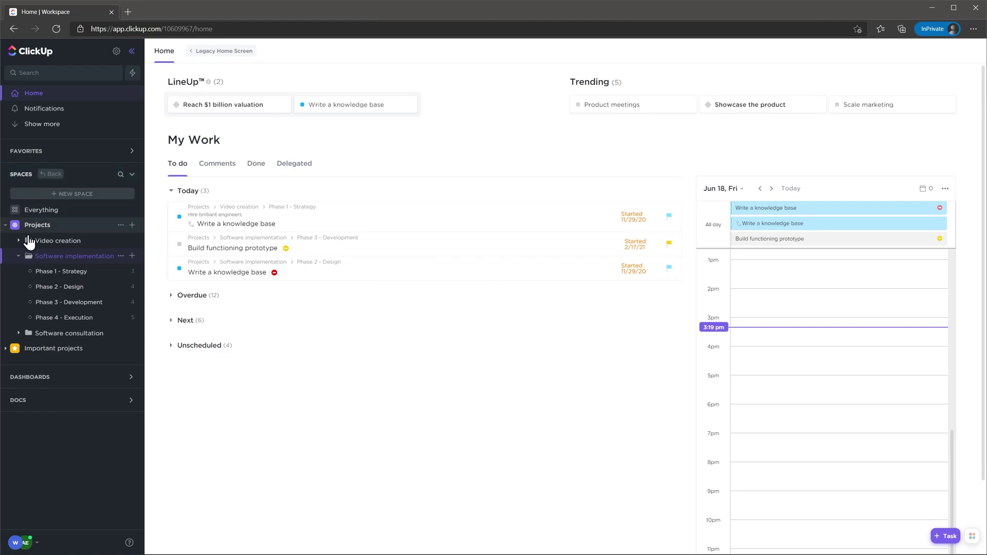
pyautogui.click(14, 544)
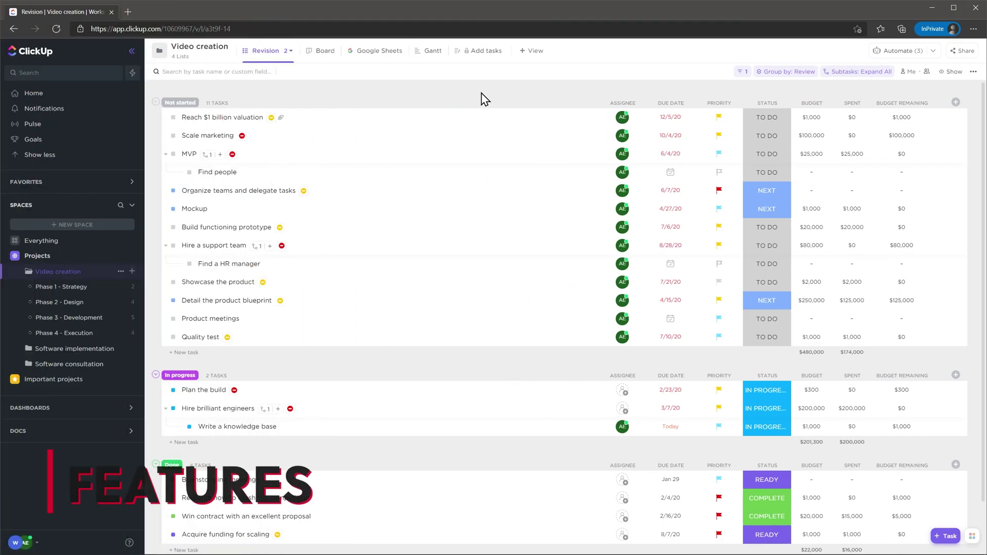
# Step: Look at the Embed option among the new view choices, then open the embedded Google Sheets view
pyautogui.click(533, 53)
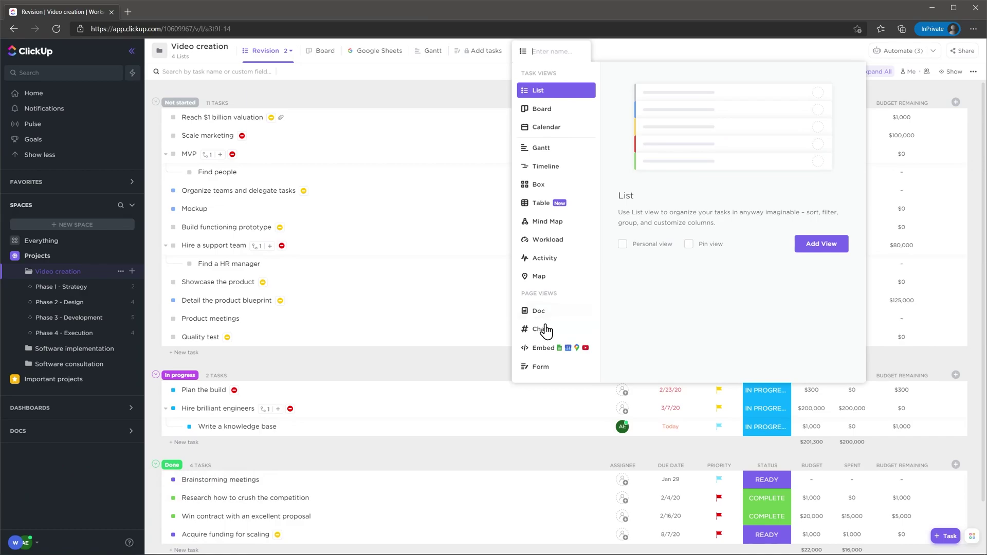
pyautogui.click(554, 349)
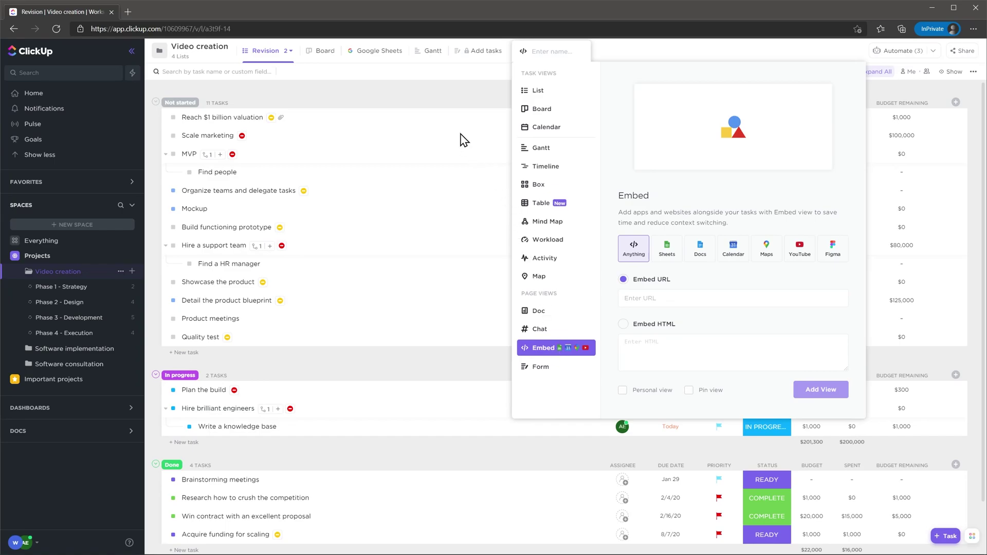
pyautogui.click(381, 51)
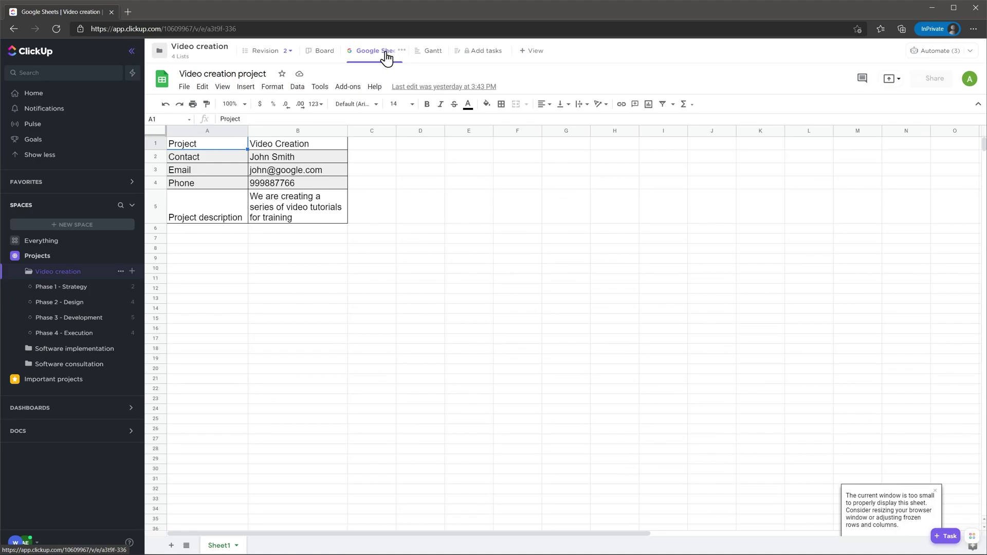
# Step: Check the Tasks completed goal, open the Tasks dashboard, then return to Video creation spaces
pyautogui.click(61, 144)
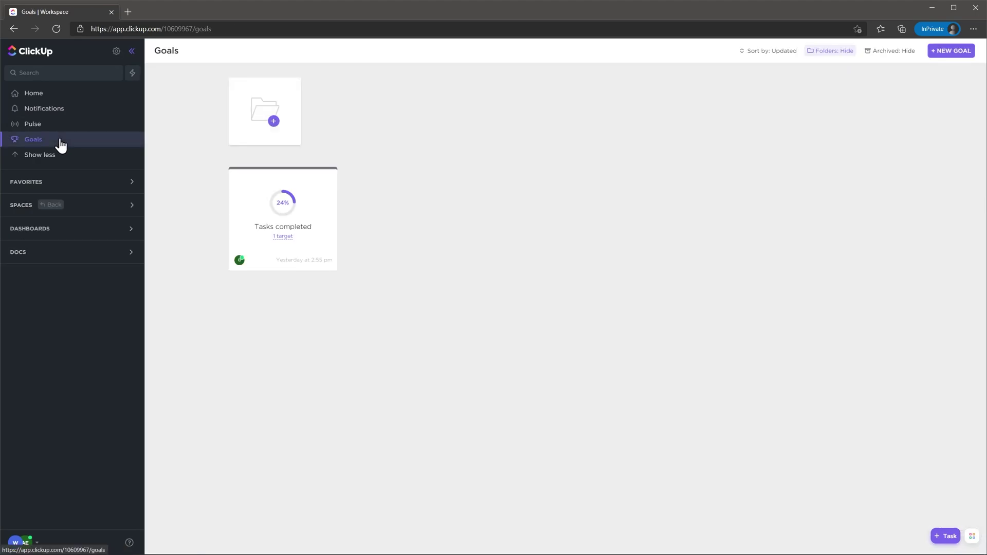
pyautogui.click(251, 189)
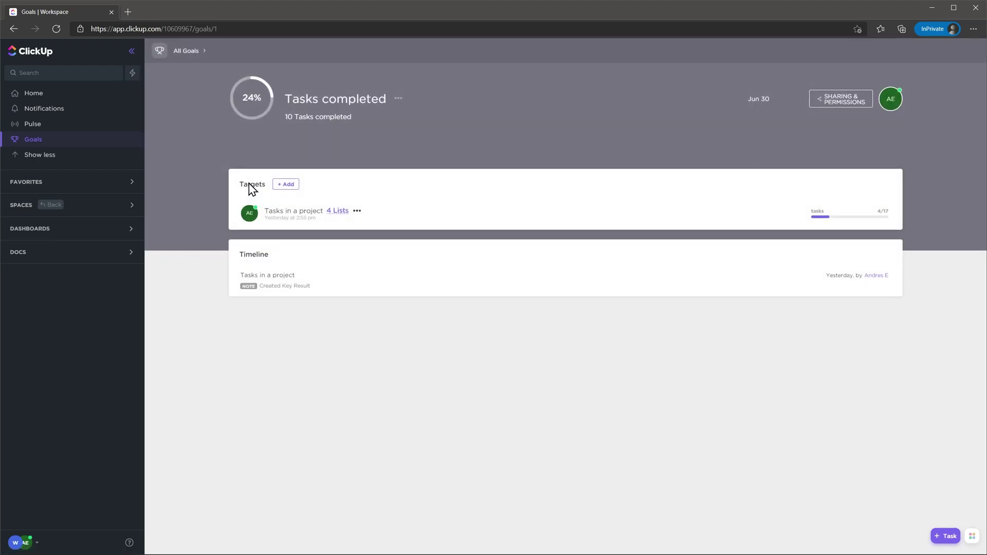
pyautogui.click(81, 229)
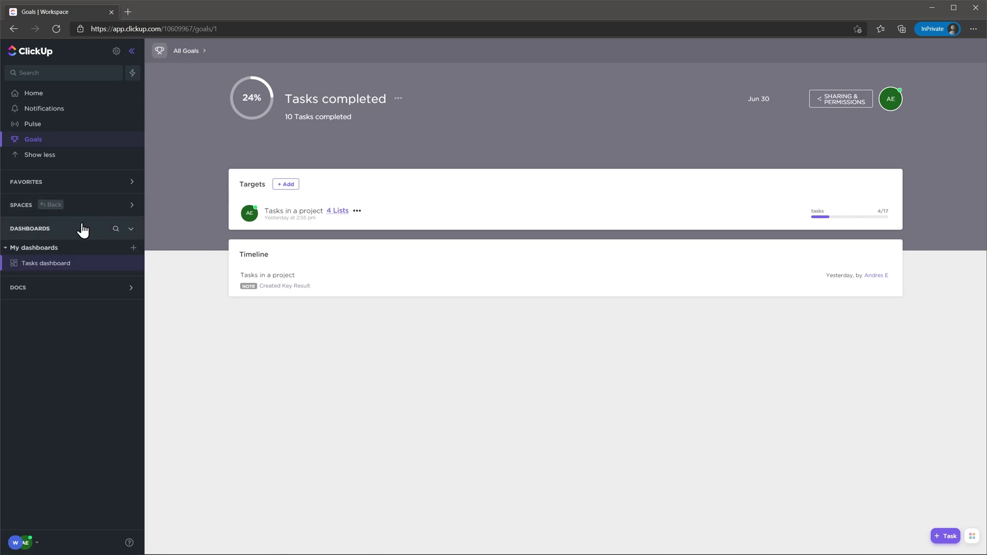
pyautogui.click(63, 265)
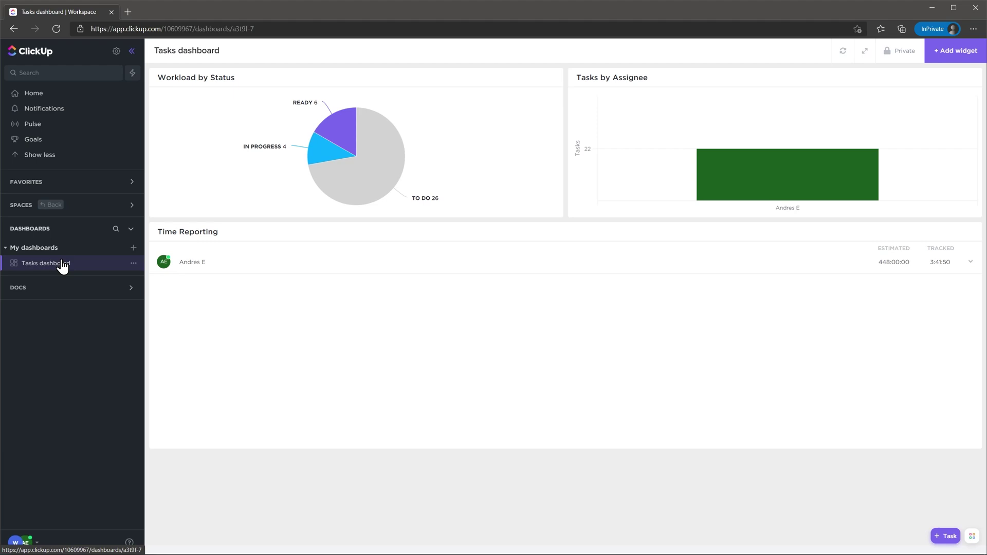
pyautogui.click(54, 205)
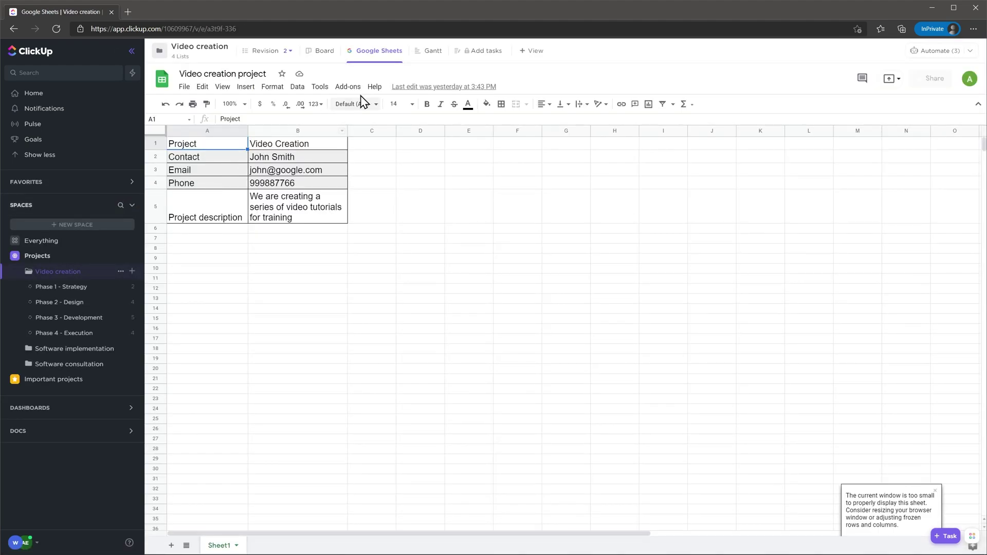
# Step: Put the Video creation Add tasks form into editing mode
pyautogui.click(478, 54)
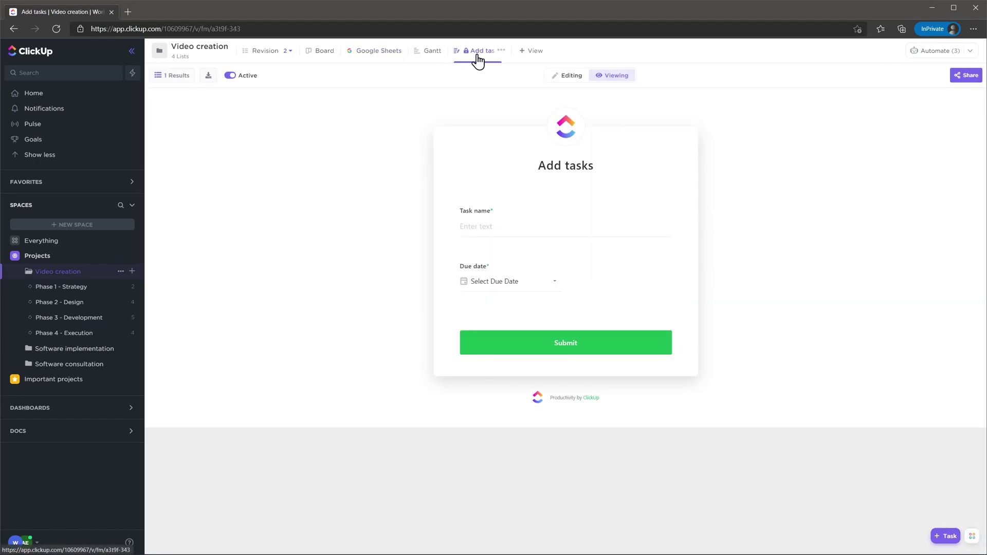
pyautogui.click(560, 77)
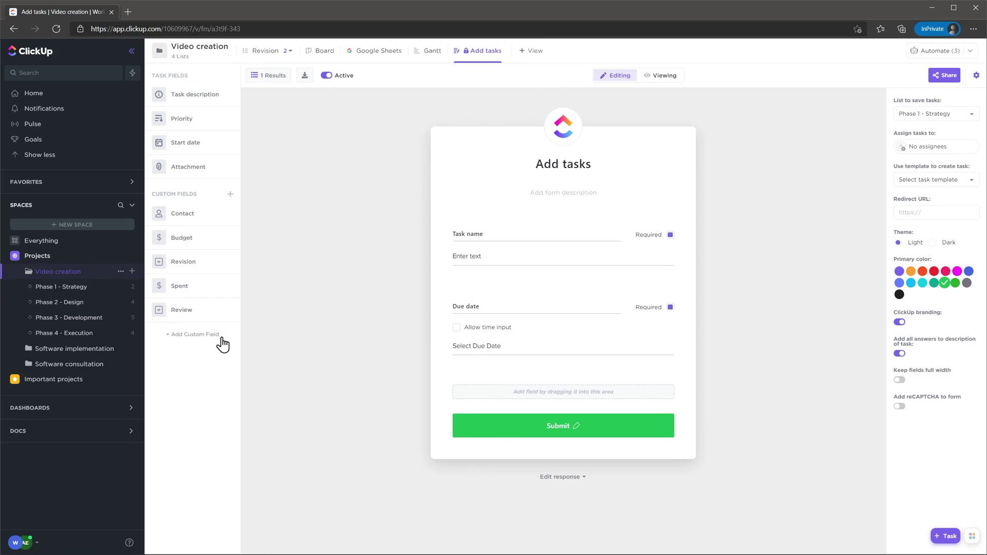
pyautogui.click(29, 535)
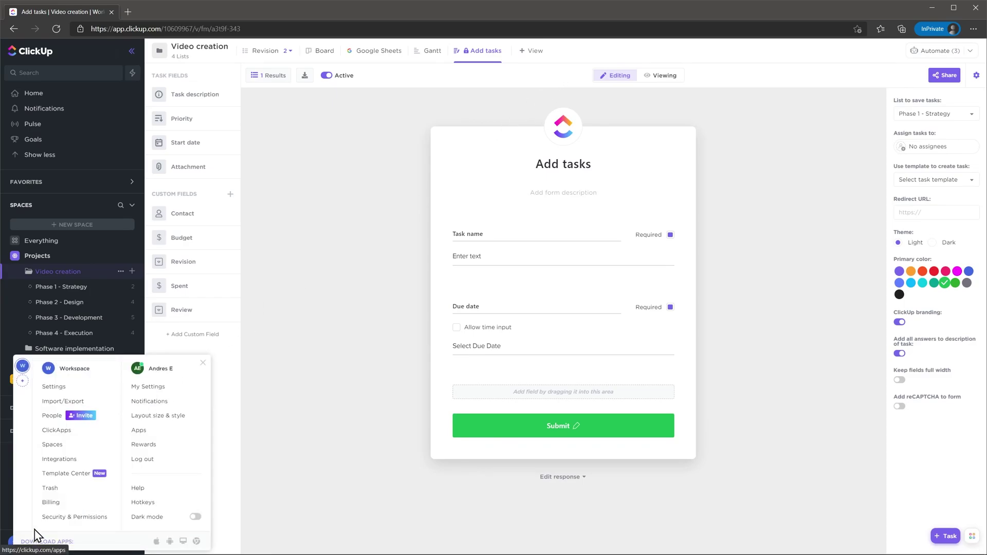
# Step: Look over the workspace Trash settings, then the ClickApps settings
pyautogui.click(52, 494)
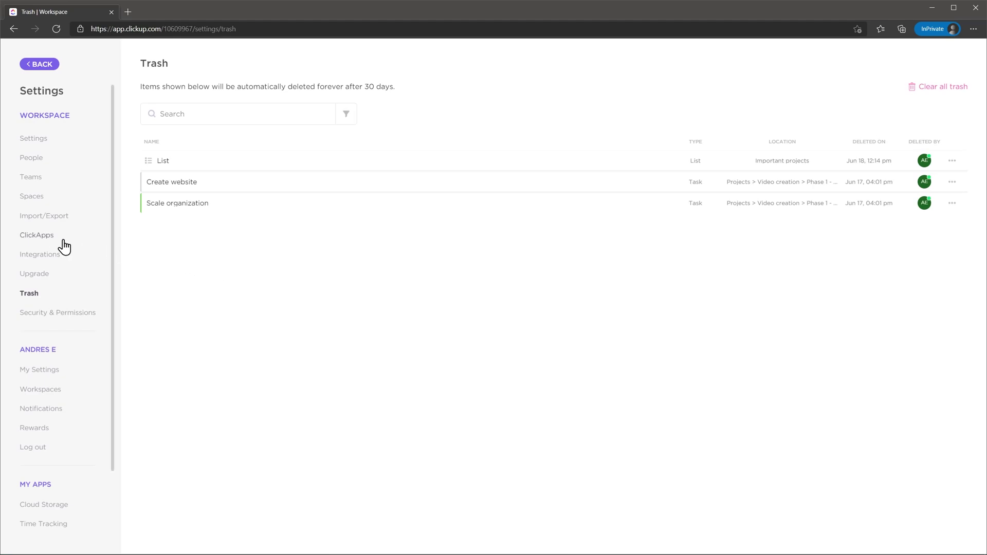
pyautogui.click(45, 237)
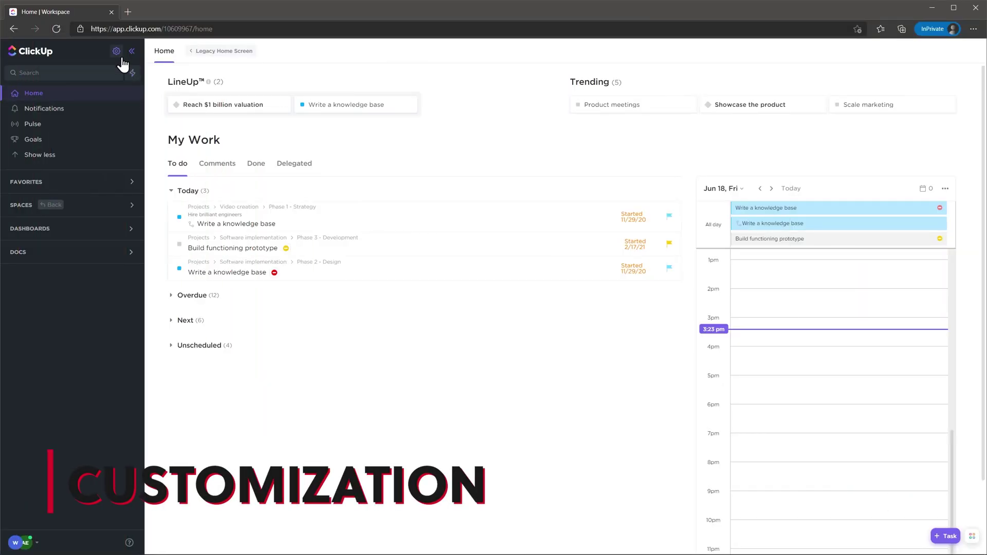
pyautogui.click(118, 51)
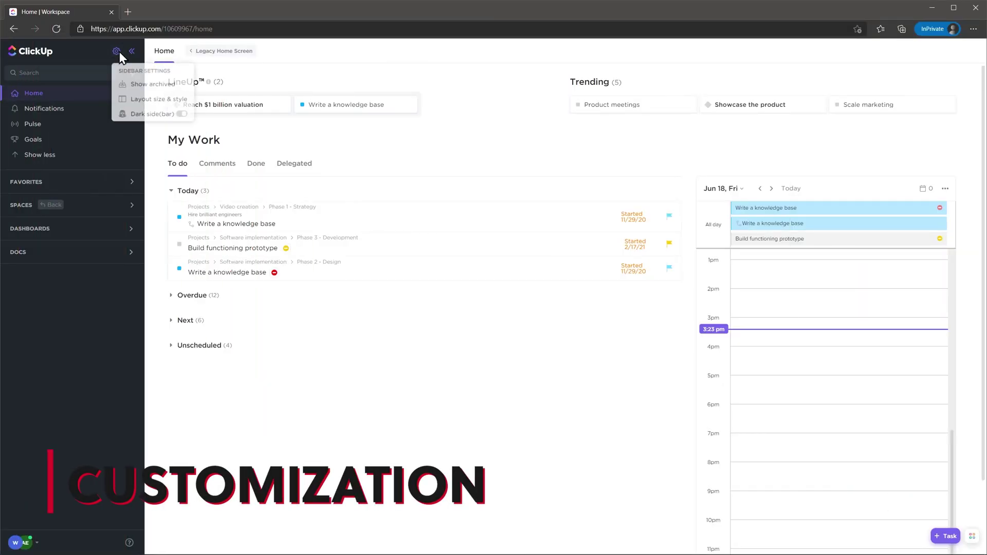
pyautogui.click(140, 100)
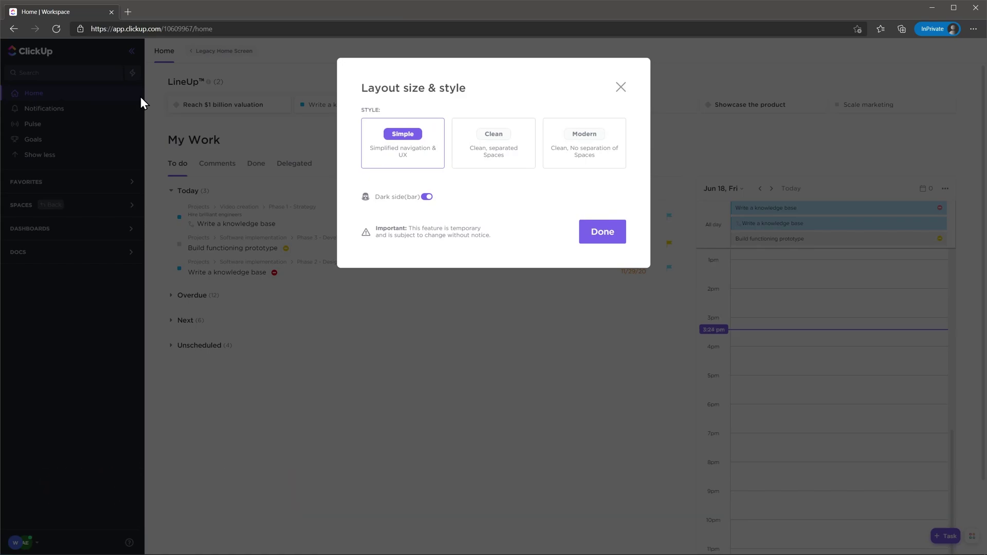
pyautogui.click(619, 88)
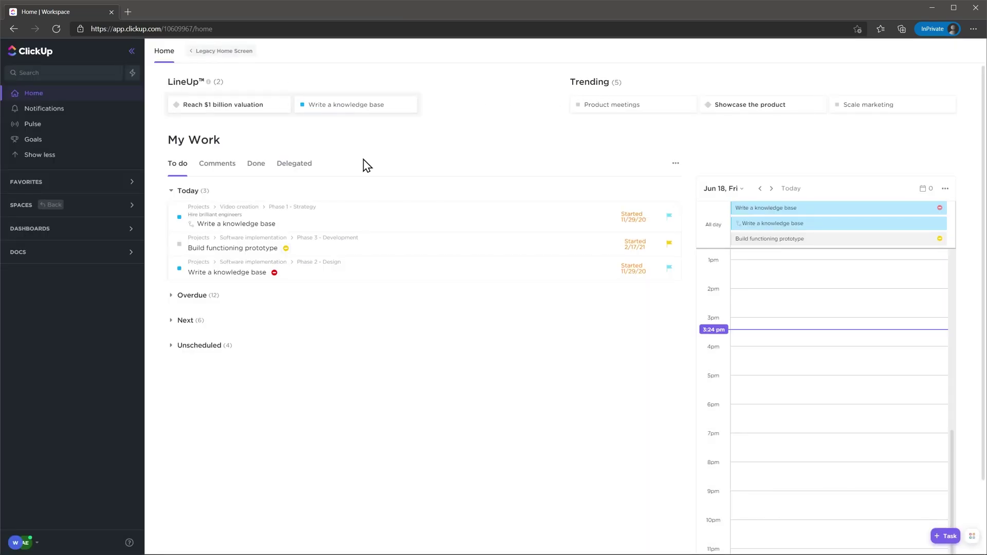
# Step: Browse Everything, Projects, Video creation and Software implementation, then return to Video creation
pyautogui.click(22, 207)
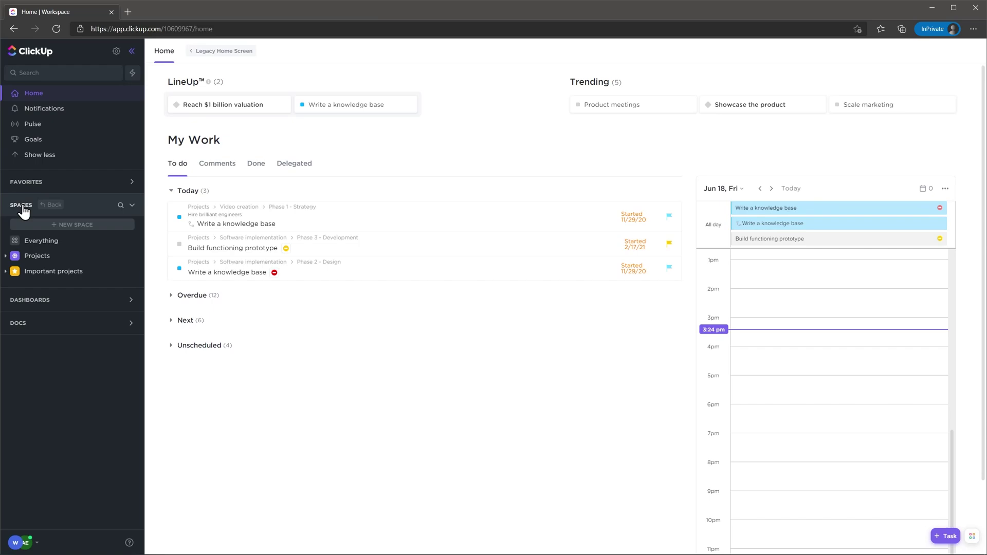
pyautogui.click(45, 245)
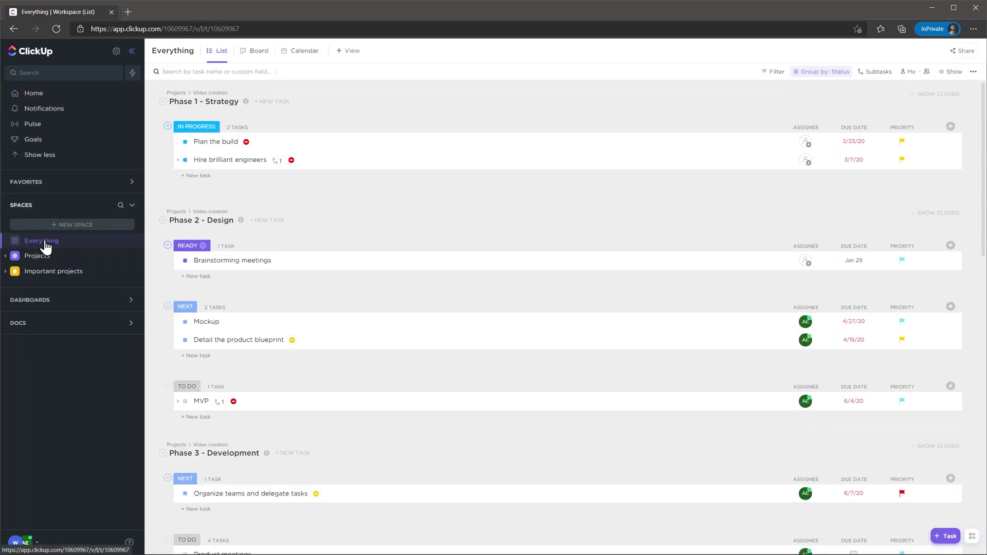
pyautogui.click(37, 256)
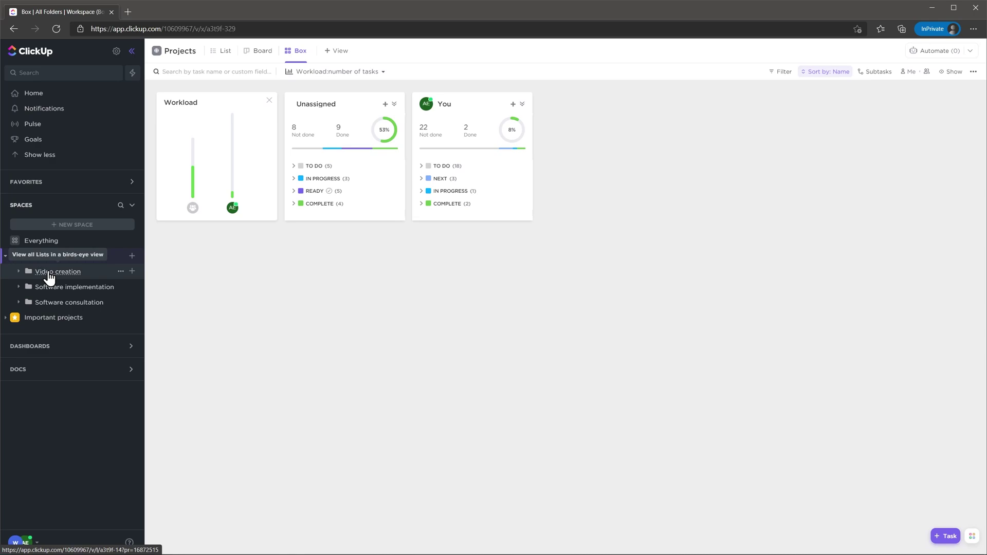
pyautogui.click(49, 276)
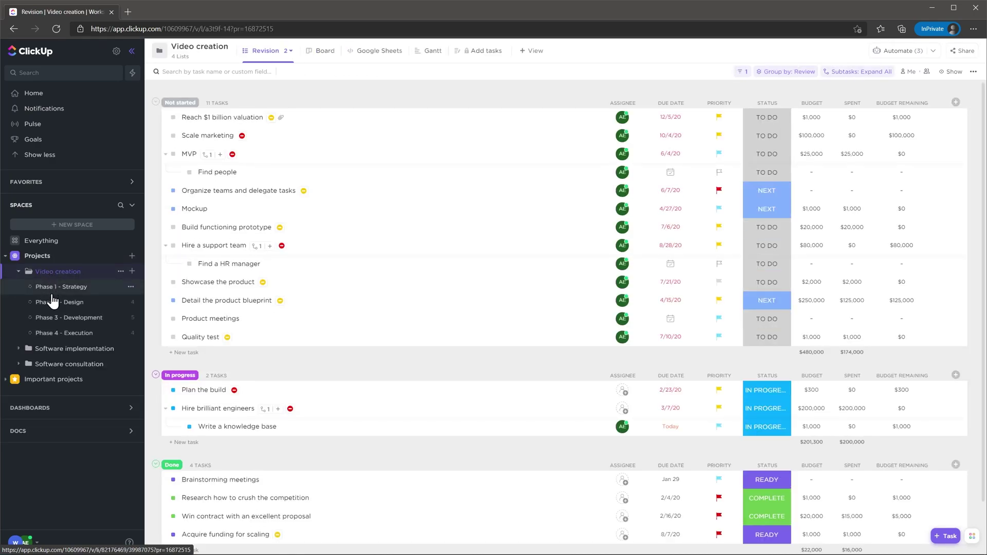
pyautogui.click(53, 349)
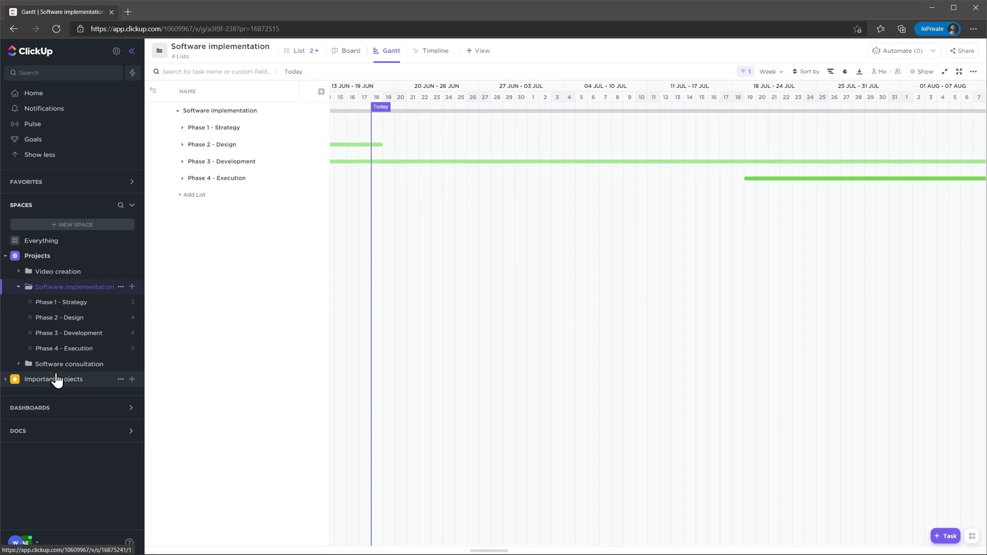
pyautogui.click(68, 273)
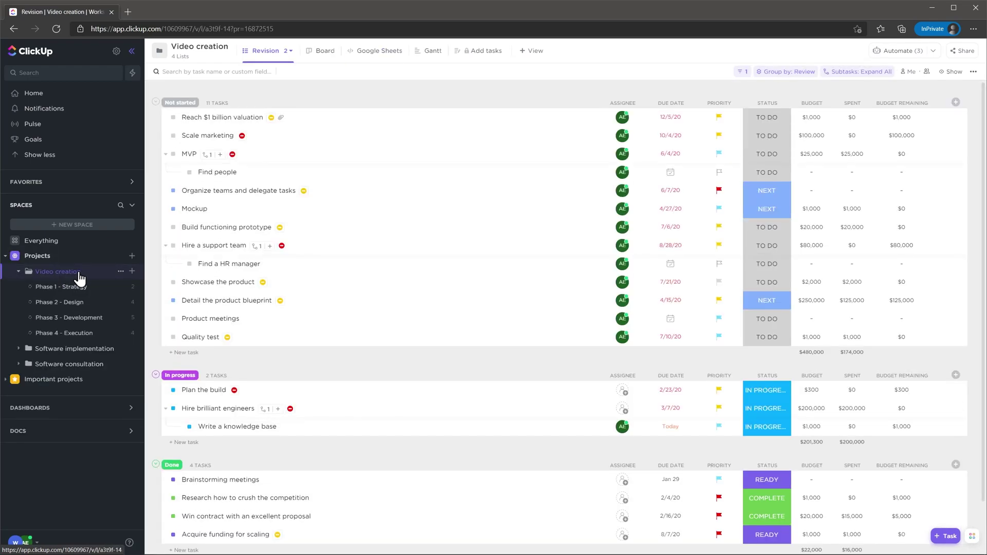
pyautogui.click(190, 282)
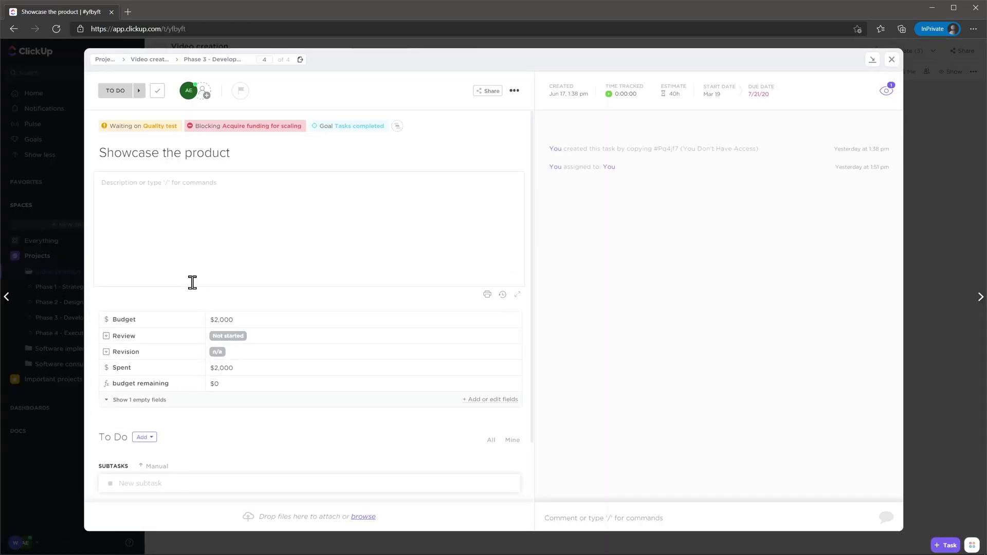
pyautogui.click(473, 400)
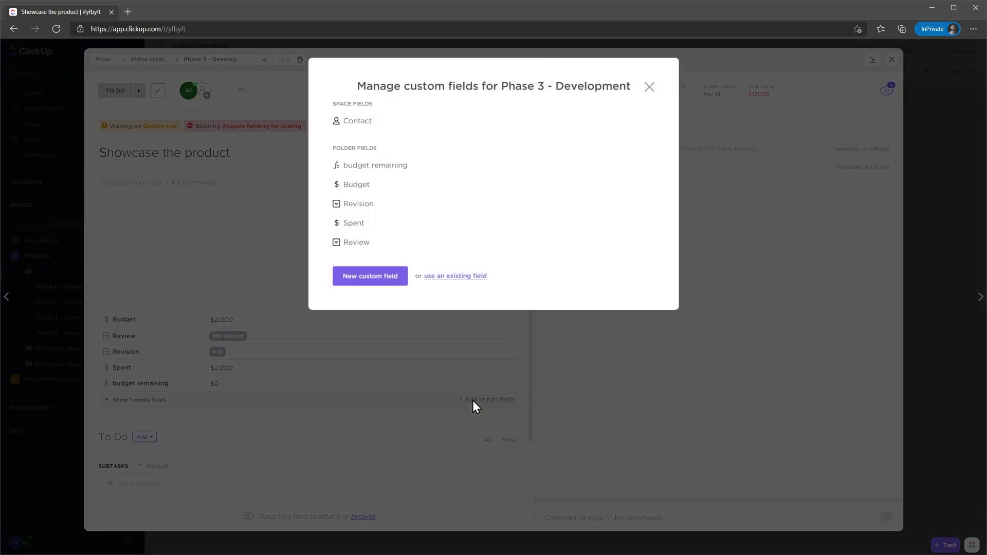
pyautogui.click(385, 286)
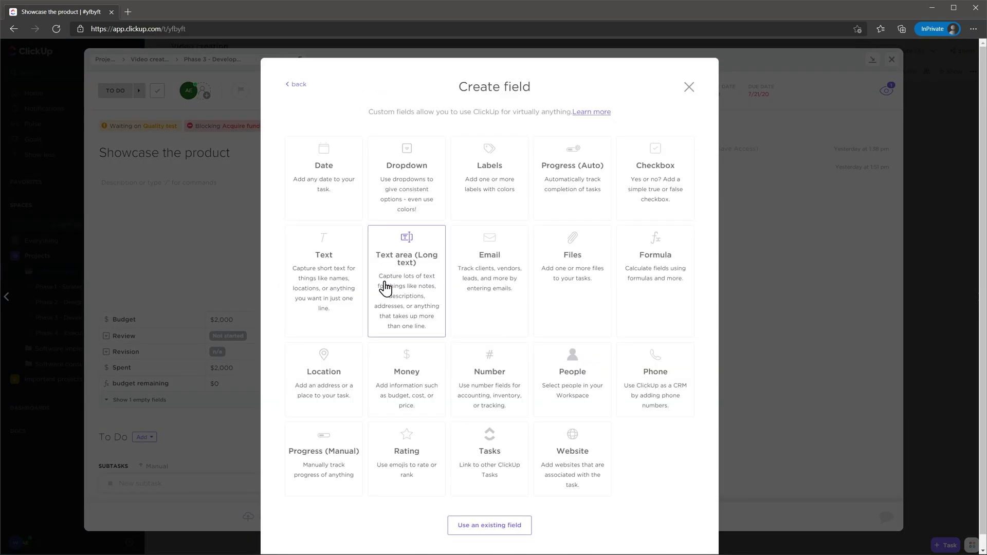
pyautogui.click(688, 89)
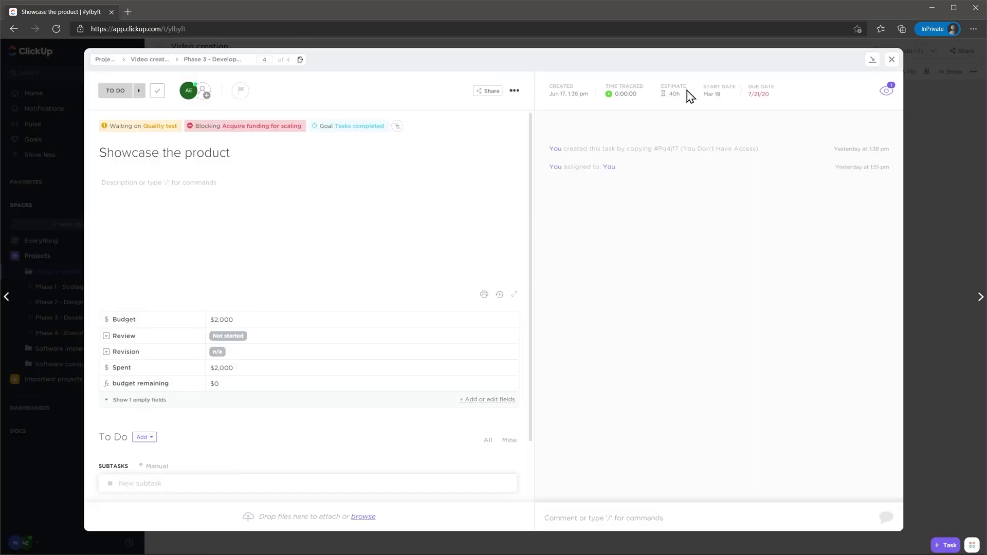
pyautogui.click(891, 61)
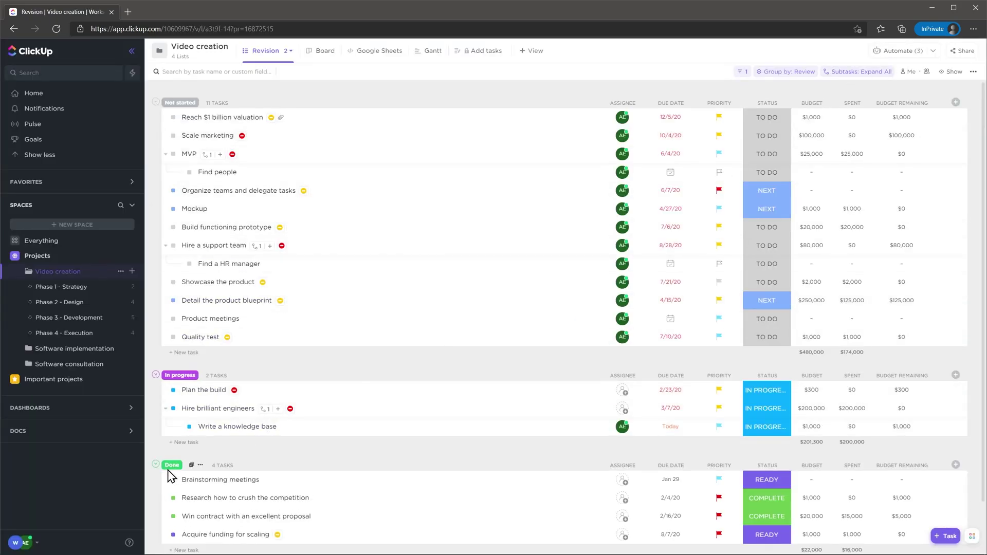
pyautogui.click(16, 542)
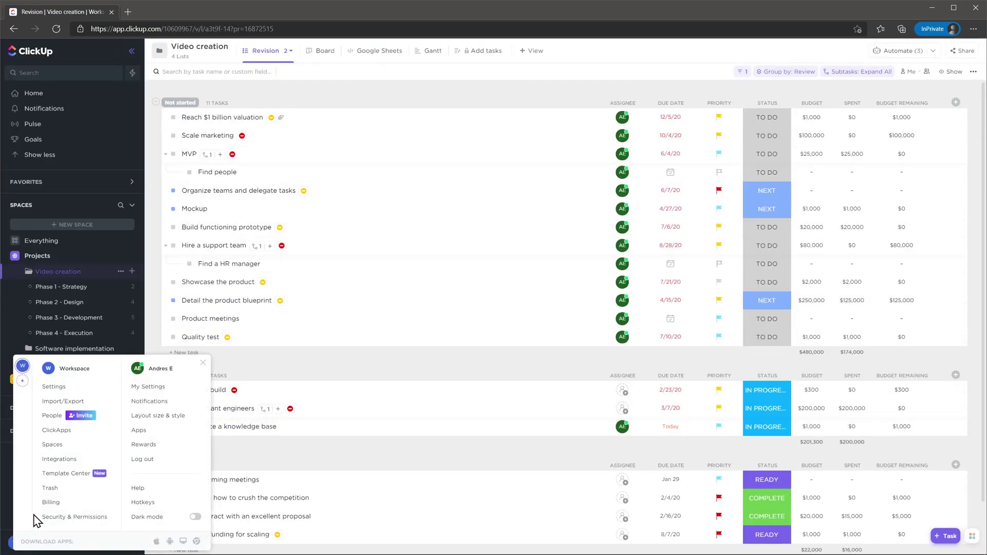
pyautogui.click(71, 474)
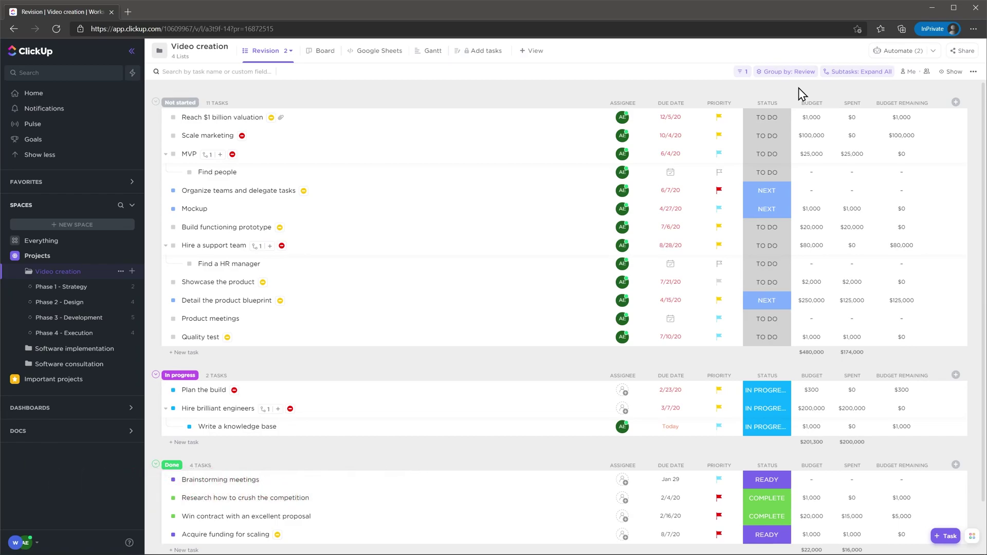
# Step: Start a custom automation, browse its trigger and action lists, then discard it
pyautogui.click(893, 51)
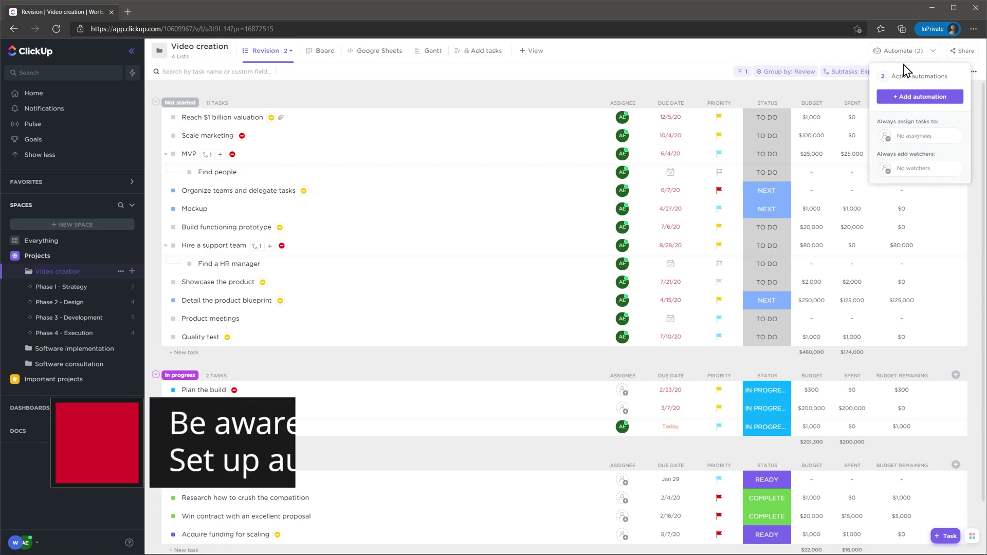
pyautogui.click(910, 78)
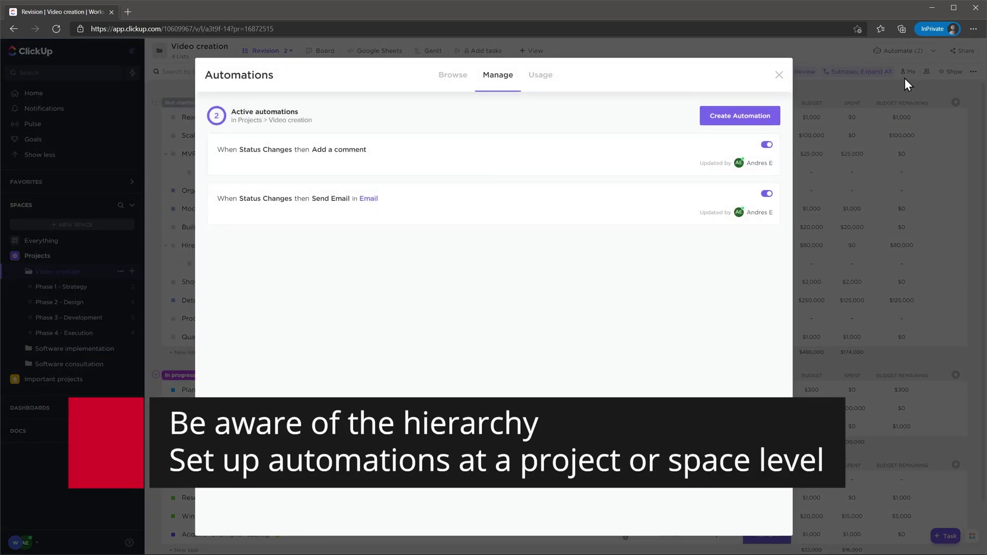
pyautogui.click(759, 116)
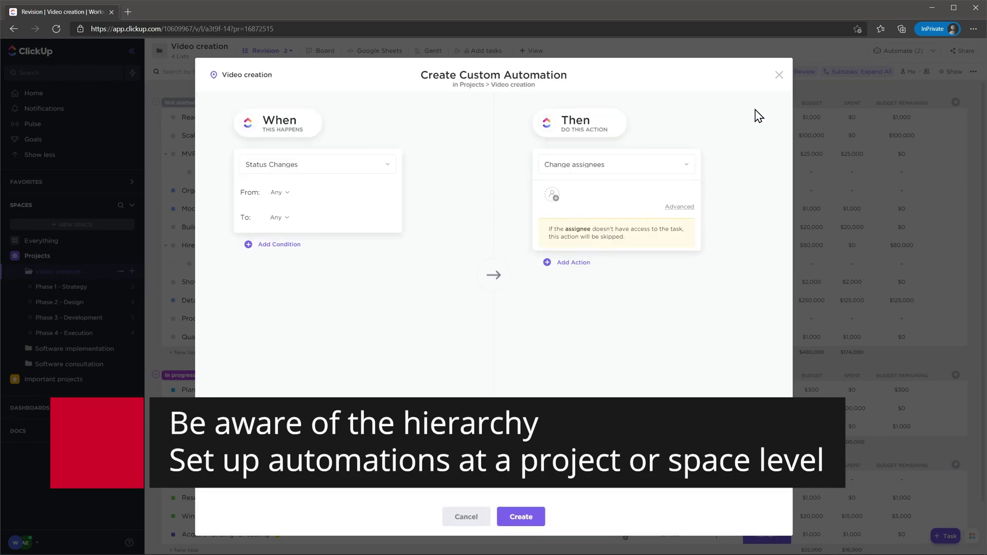
pyautogui.click(388, 165)
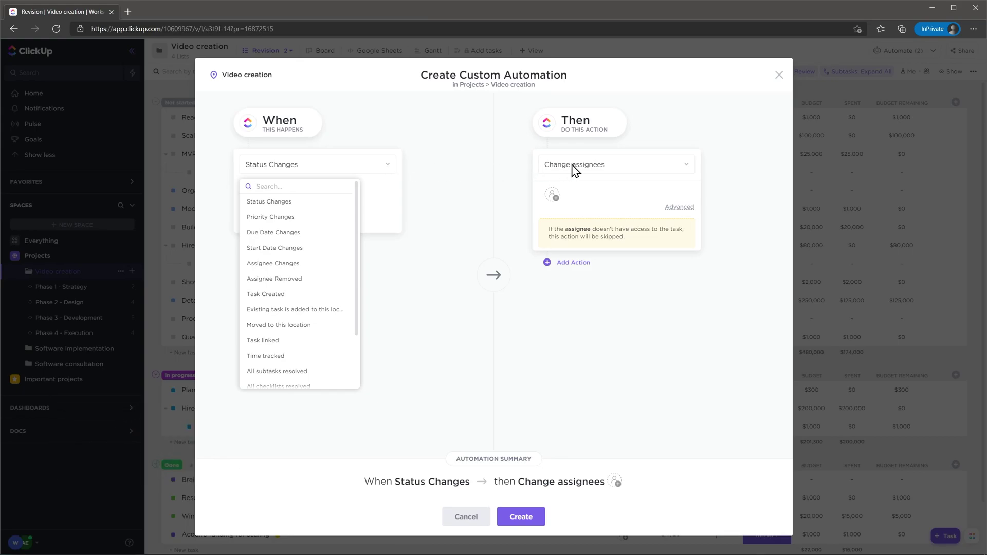
pyautogui.click(689, 170)
pyautogui.click(689, 170)
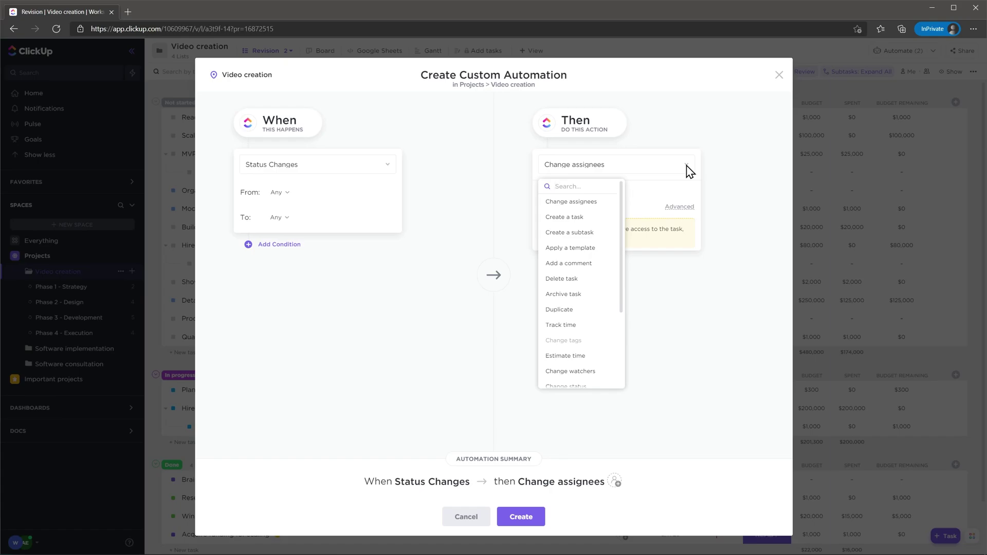
pyautogui.click(779, 75)
pyautogui.click(778, 76)
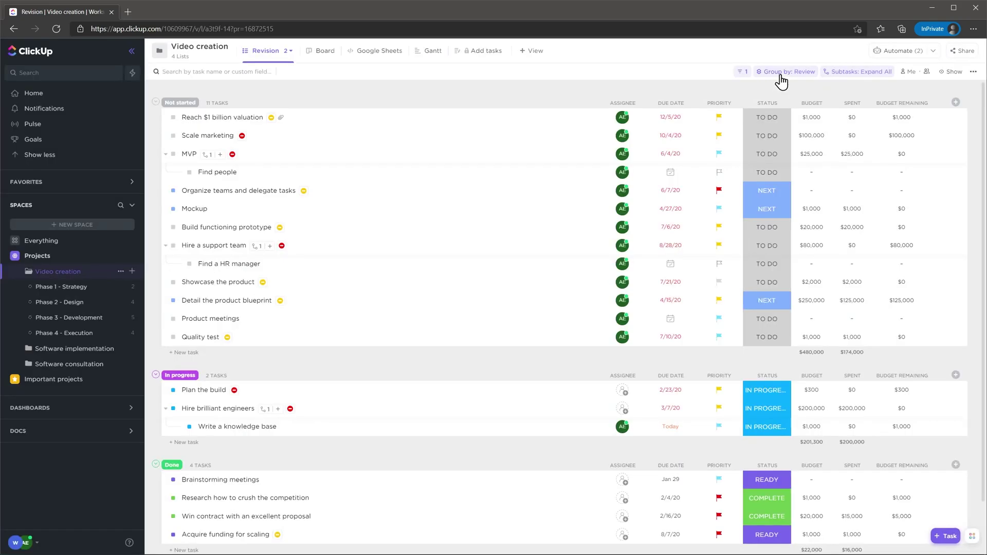
# Step: Set the list to always assign new tasks to Me
pyautogui.click(895, 53)
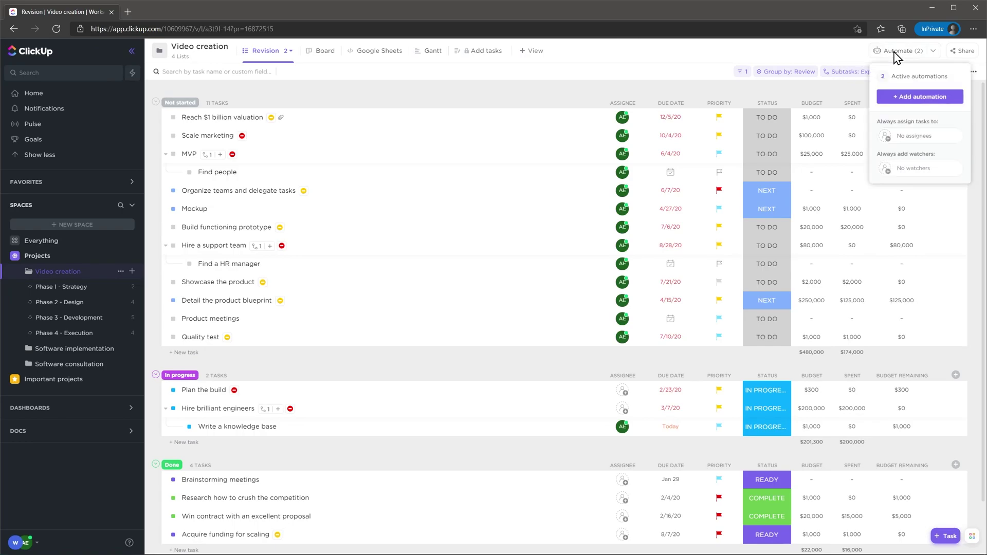
pyautogui.click(911, 137)
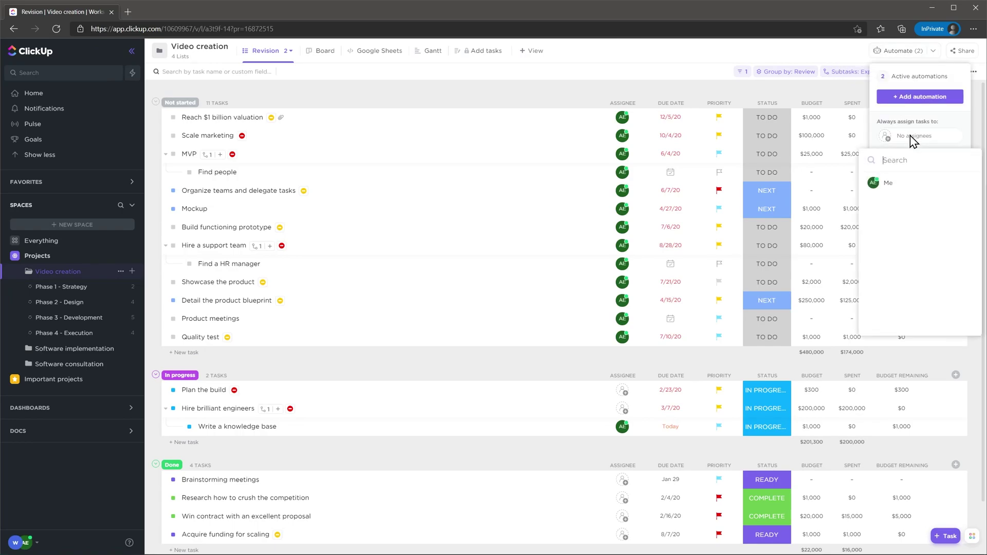
pyautogui.click(883, 183)
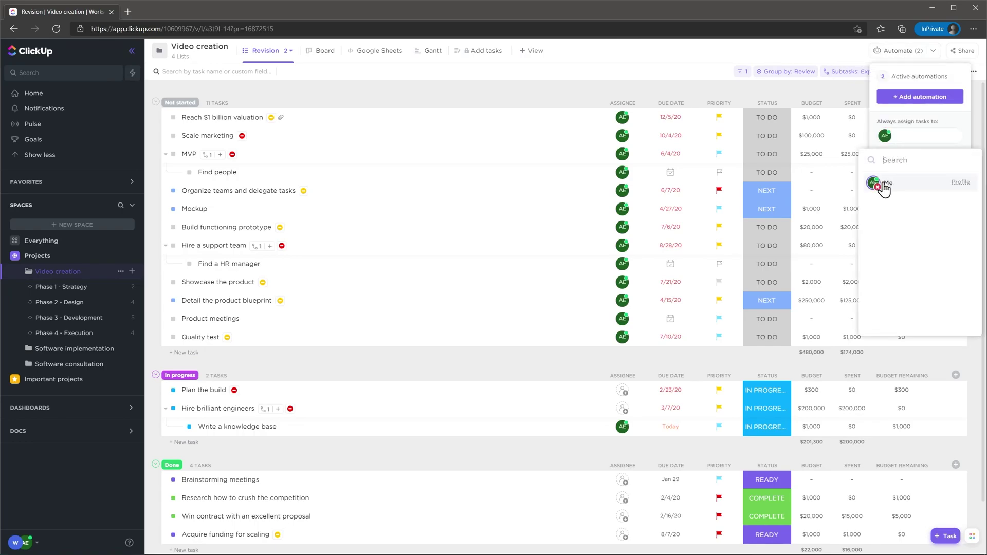
pyautogui.click(836, 87)
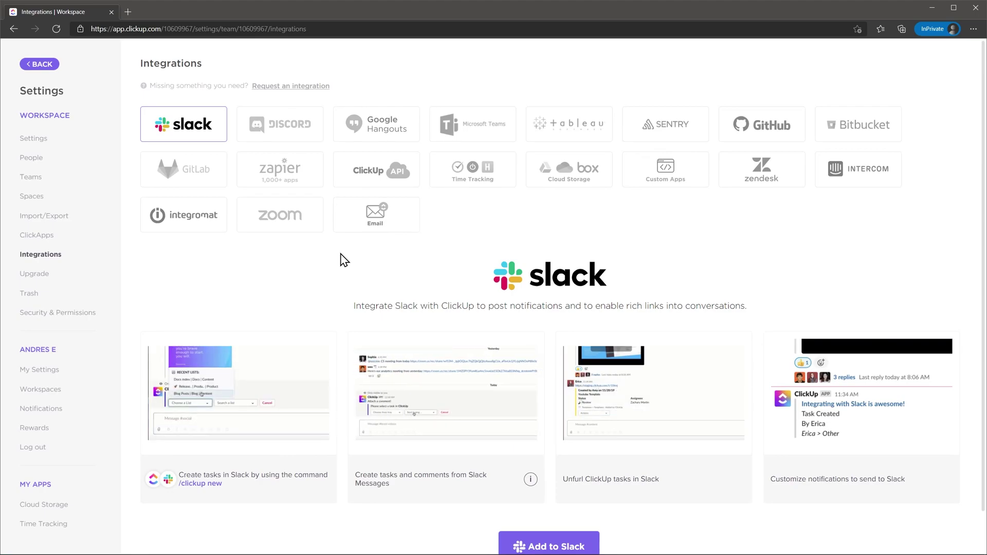
# Step: Review the Email integration settings and the Zapier integration details
pyautogui.click(366, 228)
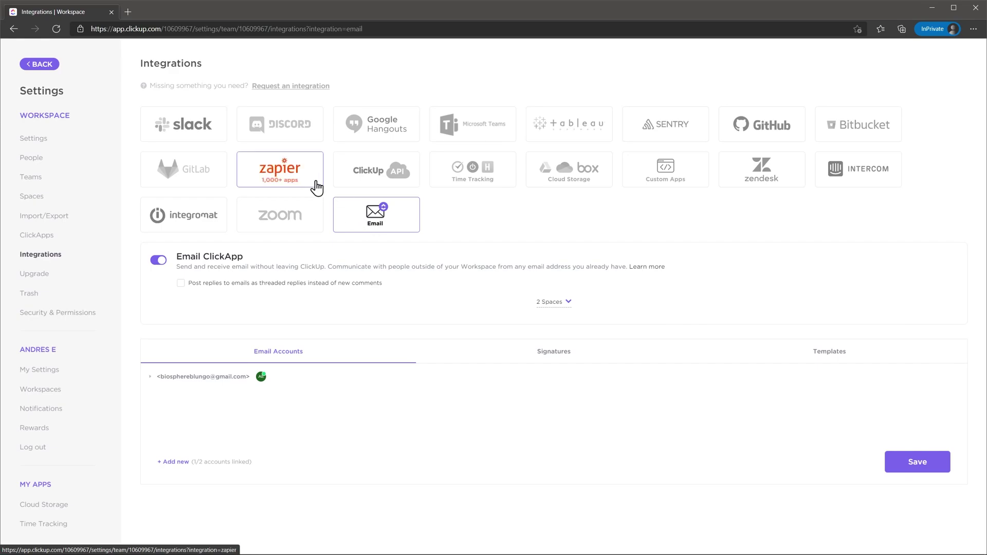
pyautogui.click(316, 187)
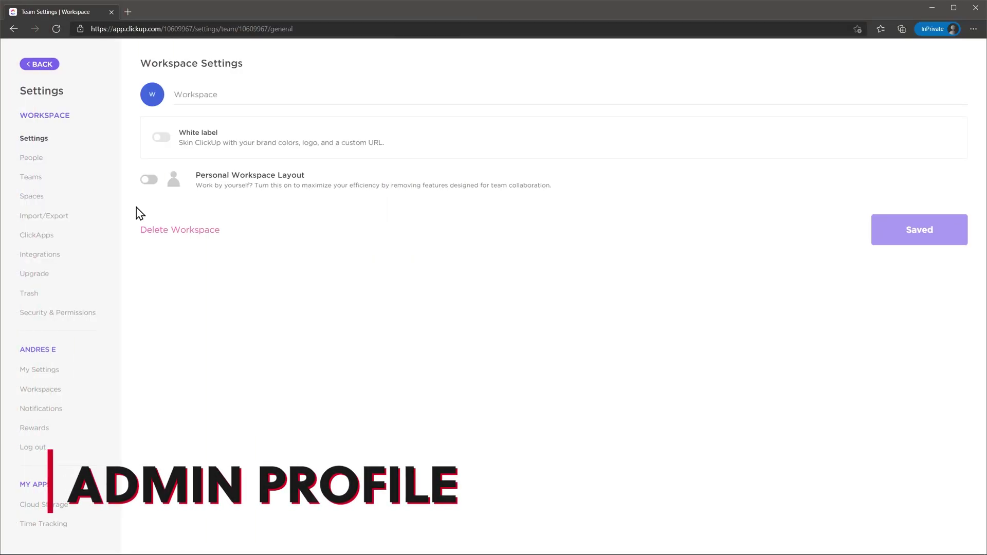
# Step: Browse the People, Teams, Spaces and Integrations settings, ending on ClickApps
pyautogui.click(38, 161)
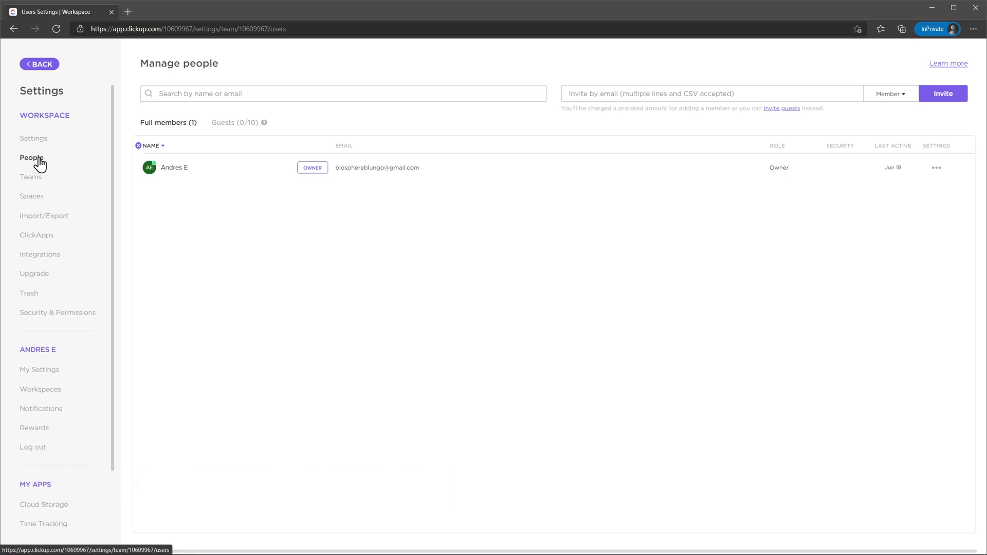
pyautogui.click(37, 182)
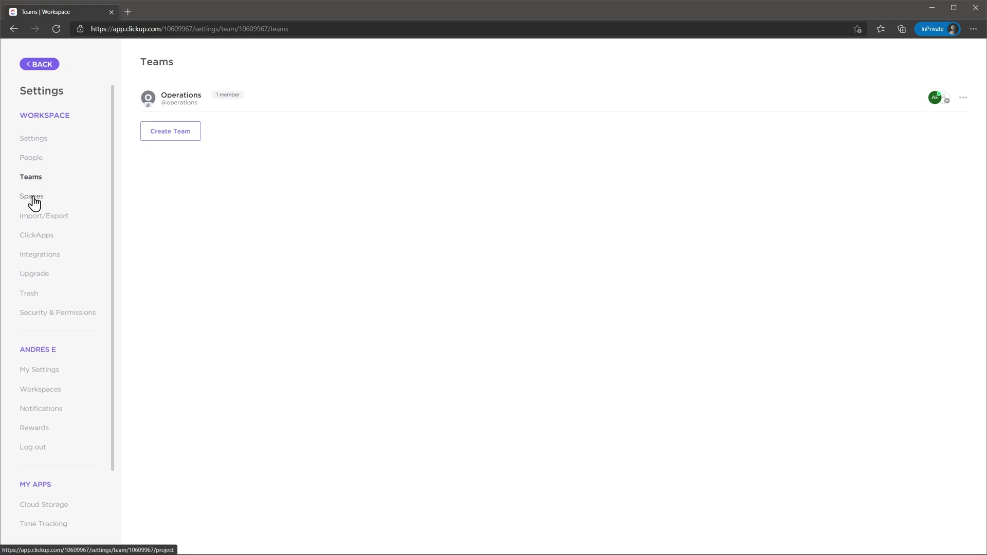
pyautogui.click(33, 201)
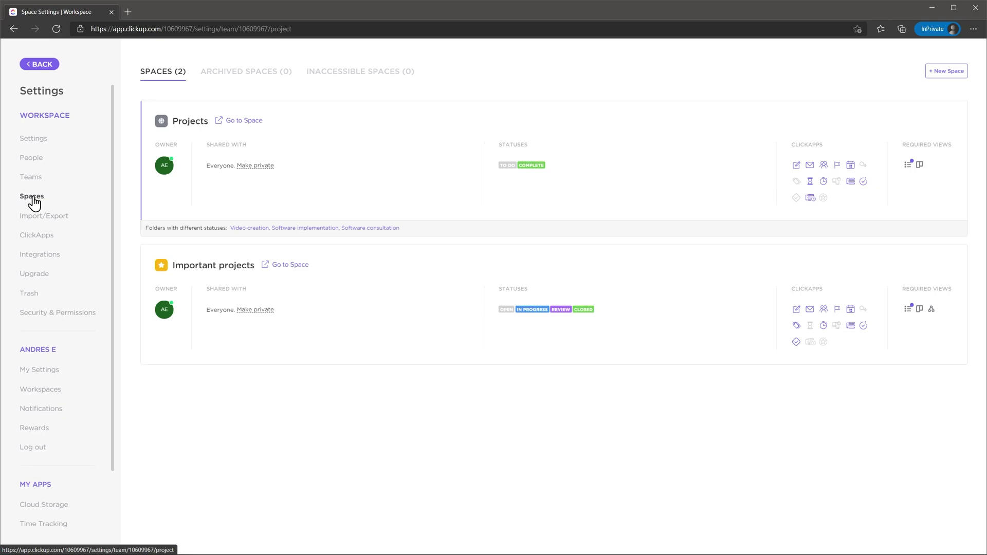
pyautogui.click(36, 257)
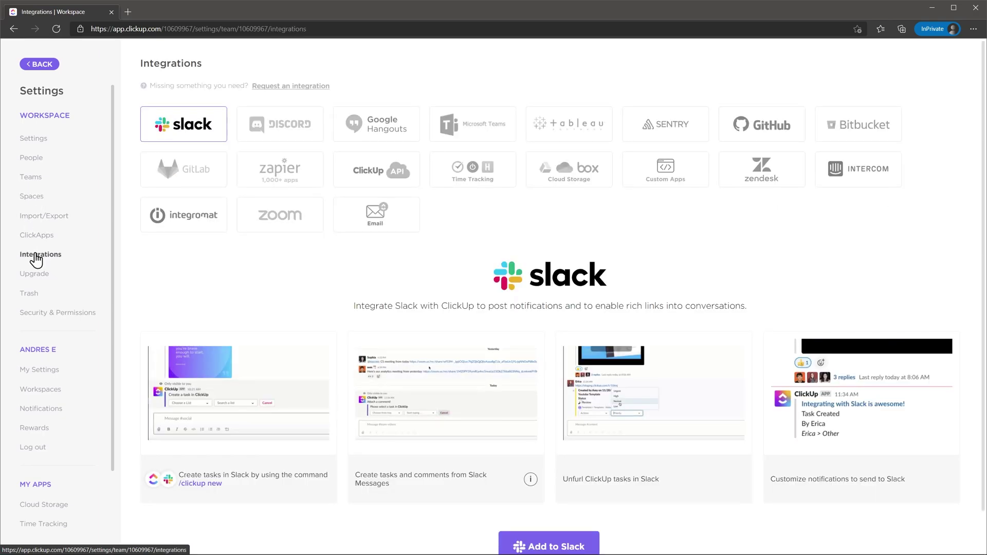
pyautogui.click(37, 237)
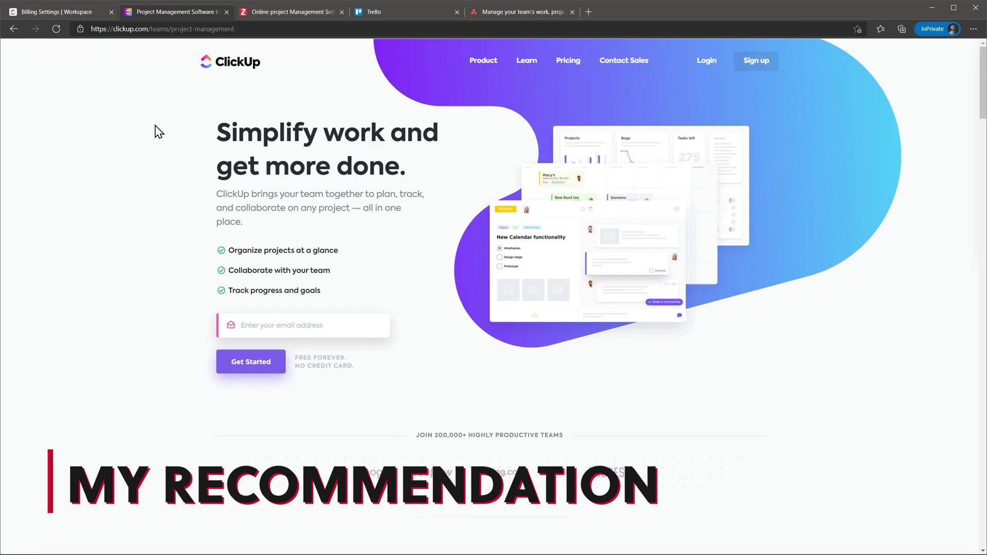
pyautogui.scroll(-8, 157, 134)
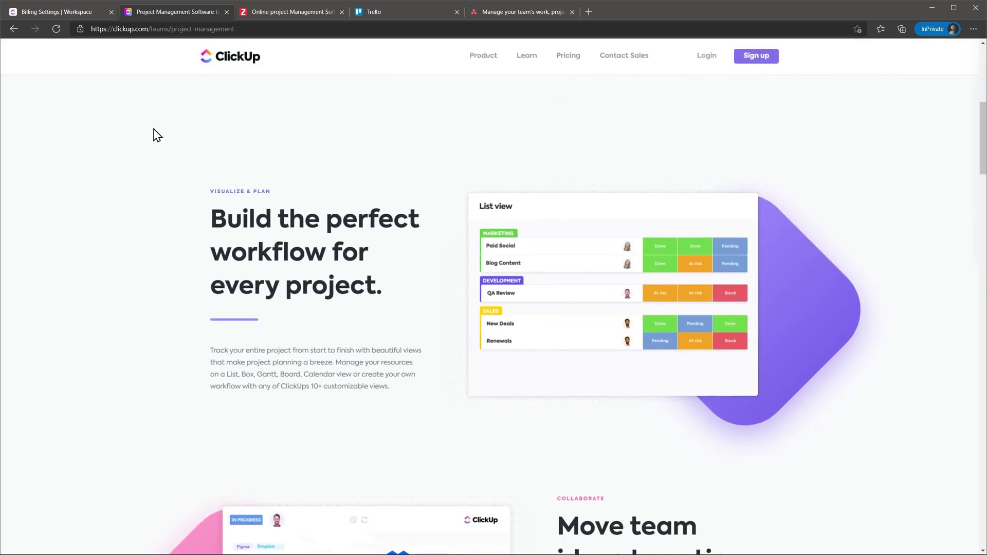
pyautogui.scroll(-5, 158, 135)
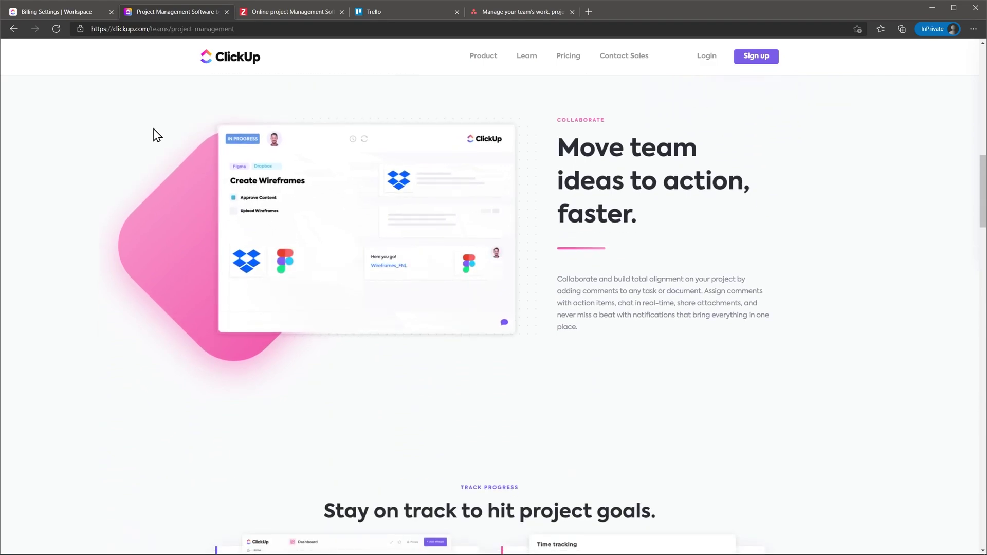
pyautogui.scroll(-7, 157, 135)
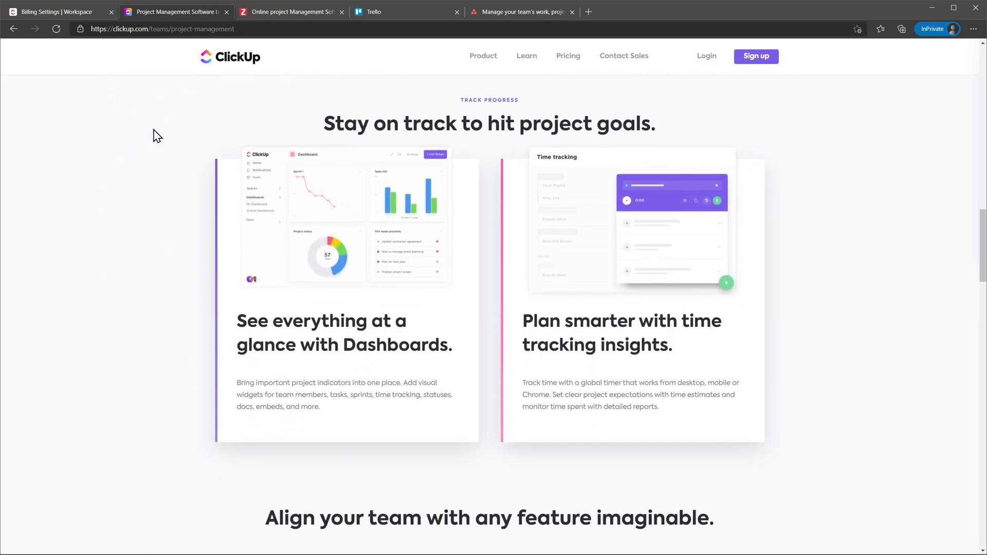
pyautogui.scroll(-5, 157, 136)
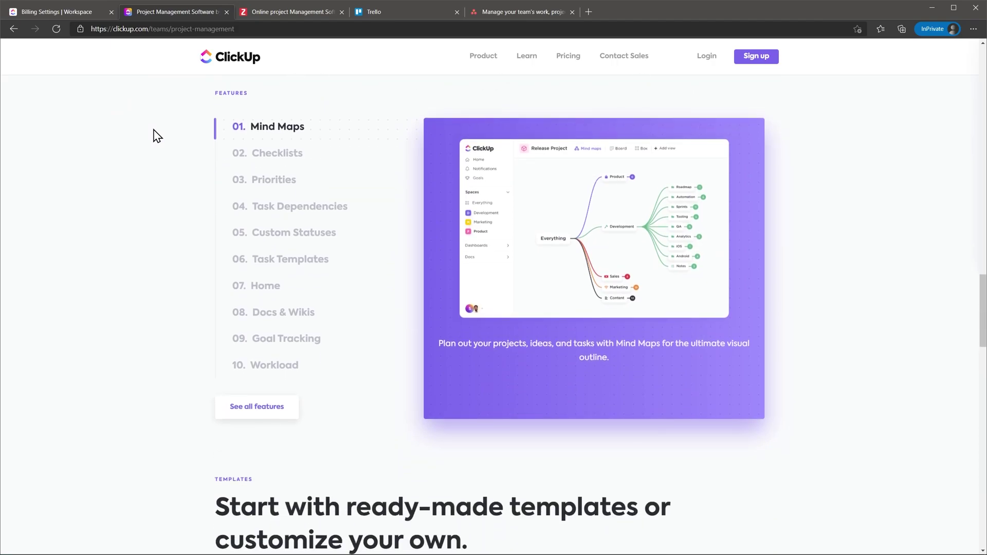
pyautogui.scroll(5, 157, 136)
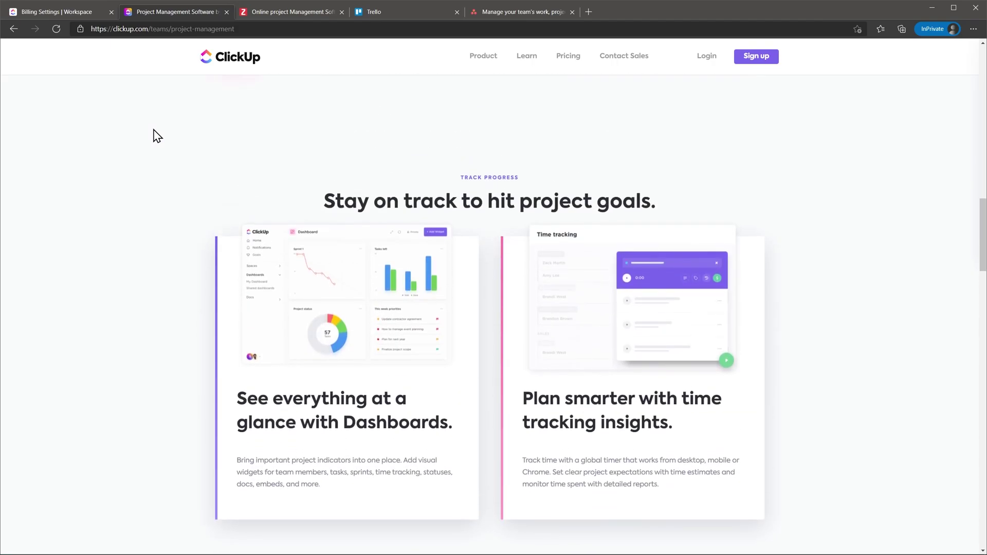
pyautogui.scroll(5, 156, 136)
pyautogui.scroll(10, 157, 136)
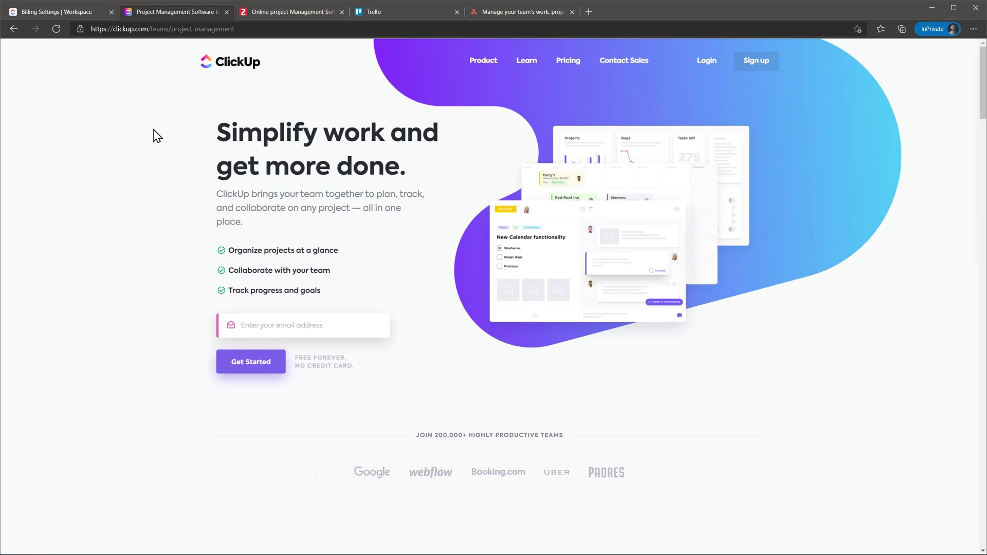
# Step: Browse the Zoho Projects and Trello sites, finishing on Asana's 'Work on big ideas, without the busywork' homepage
pyautogui.click(280, 15)
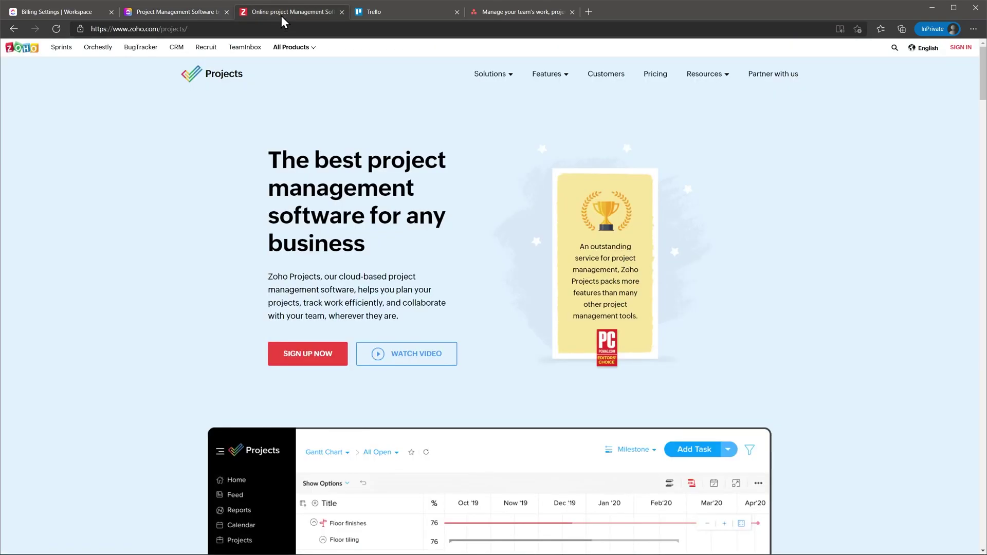
pyautogui.click(365, 13)
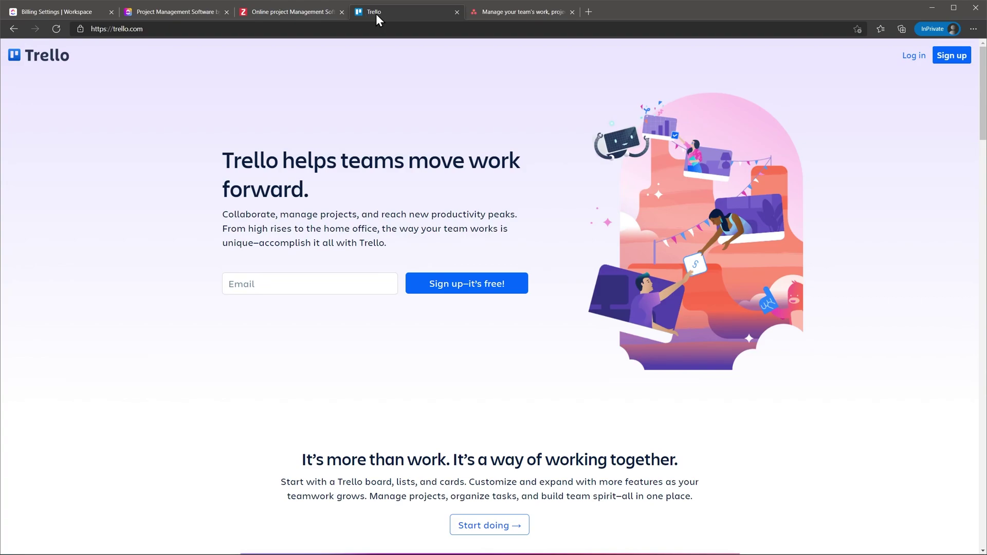
pyautogui.click(486, 12)
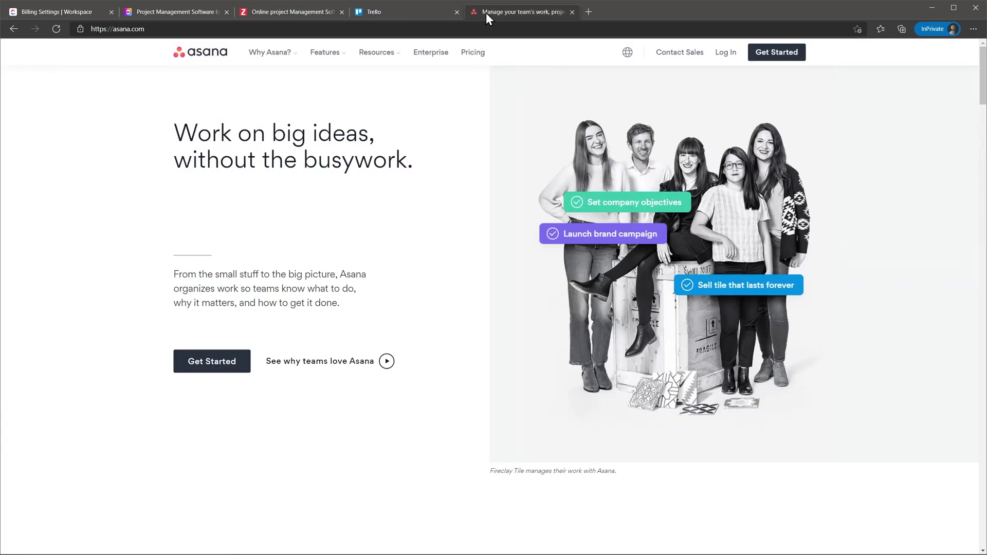